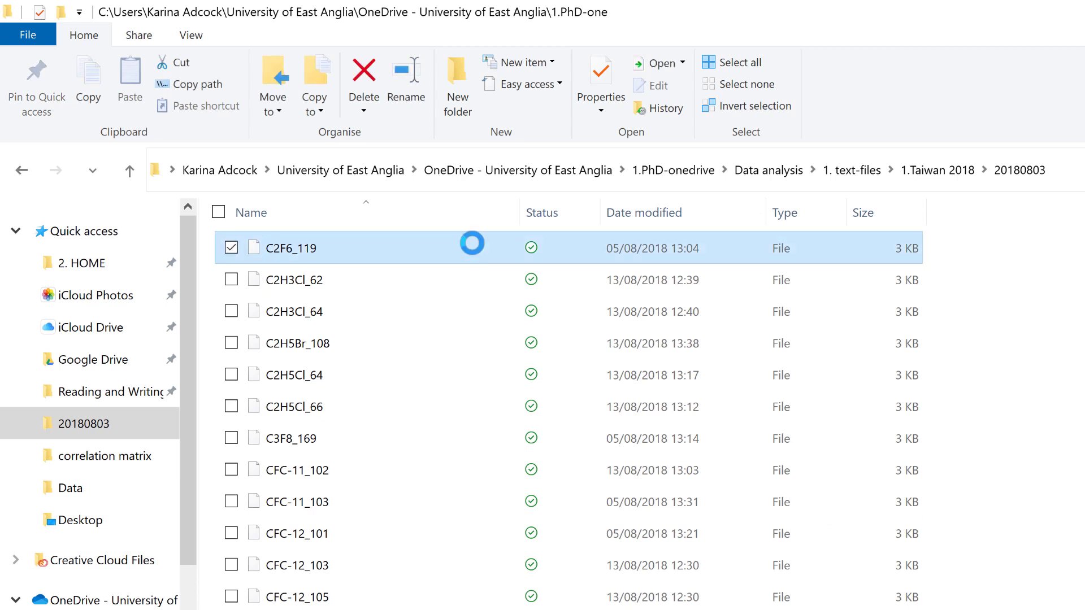
Delete C2F6_119, undo the deletion, and start renaming the file to abc
key(Delete)
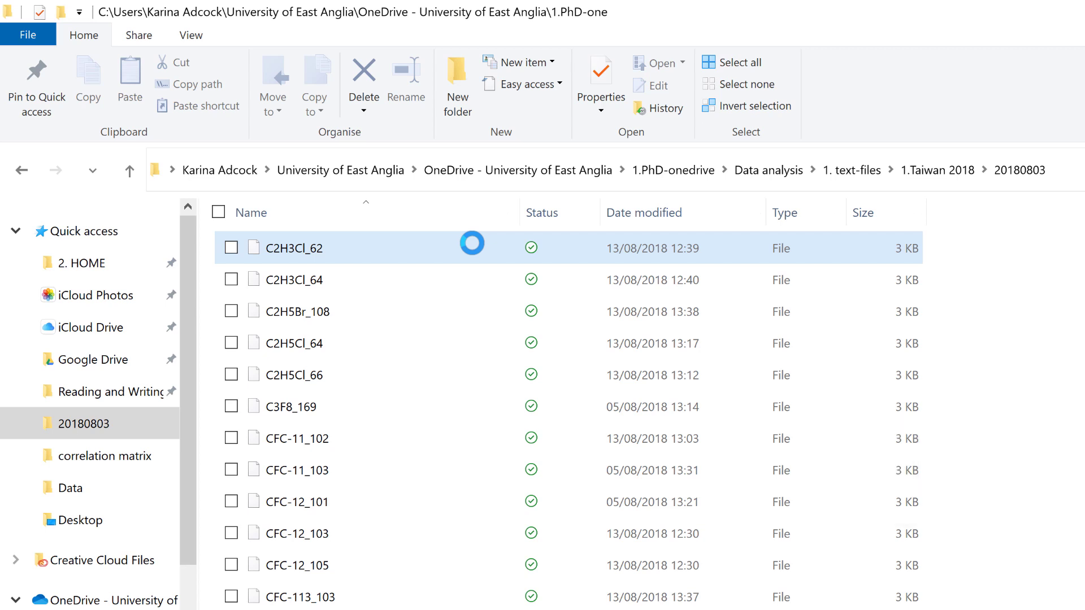
key(ctrl+z)
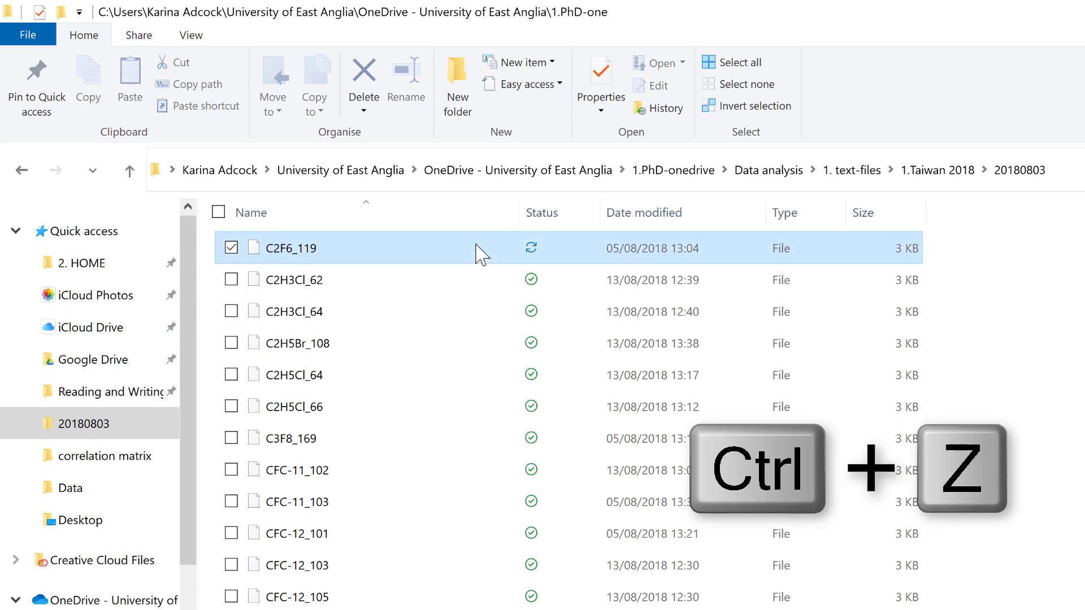
key(F2)
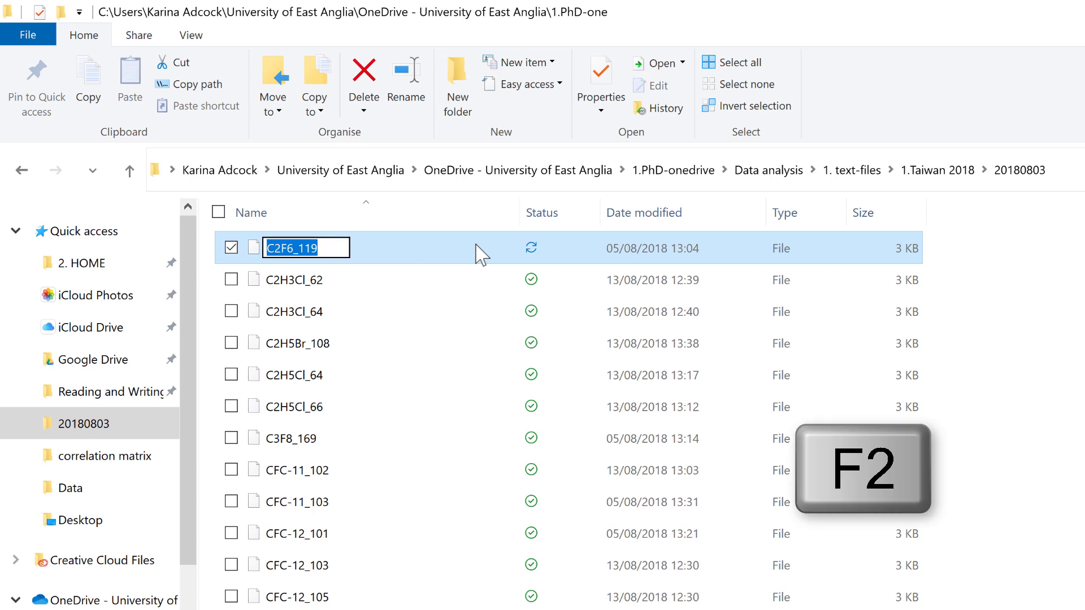
text(abc)
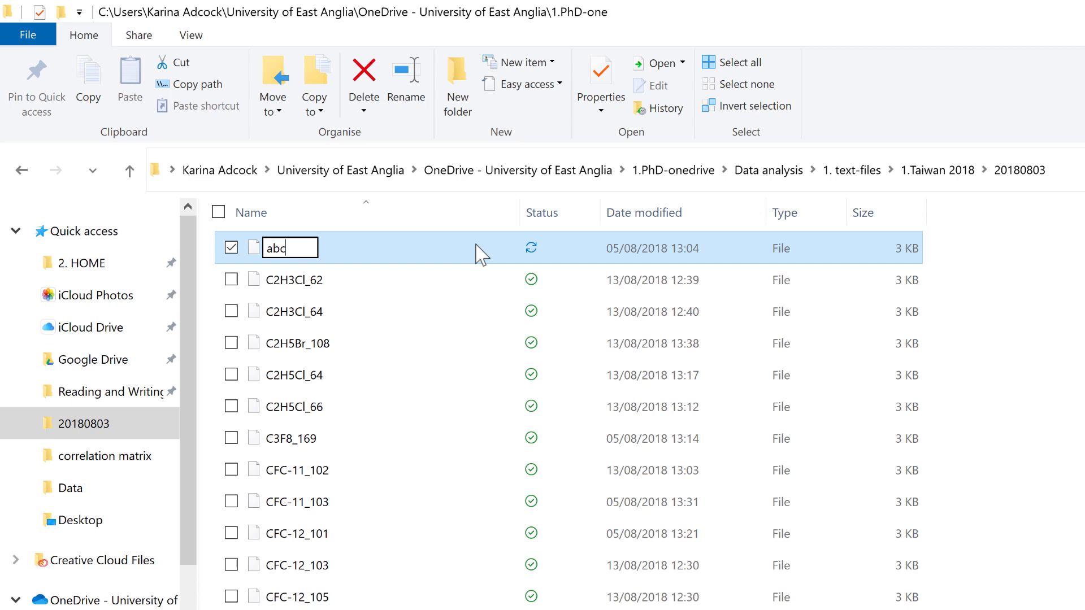
Tab down and back through the file names, confirm abc, then undo to restore C2F6_119
key(Tab)
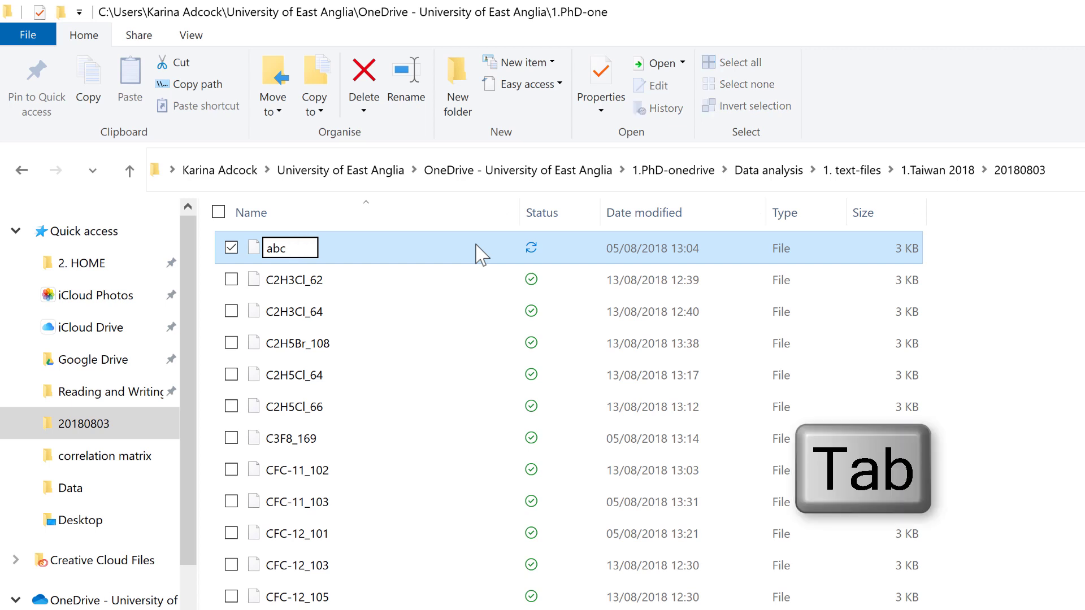
key(Tab)
key(Tab)
key(Tab)
key(Tab)
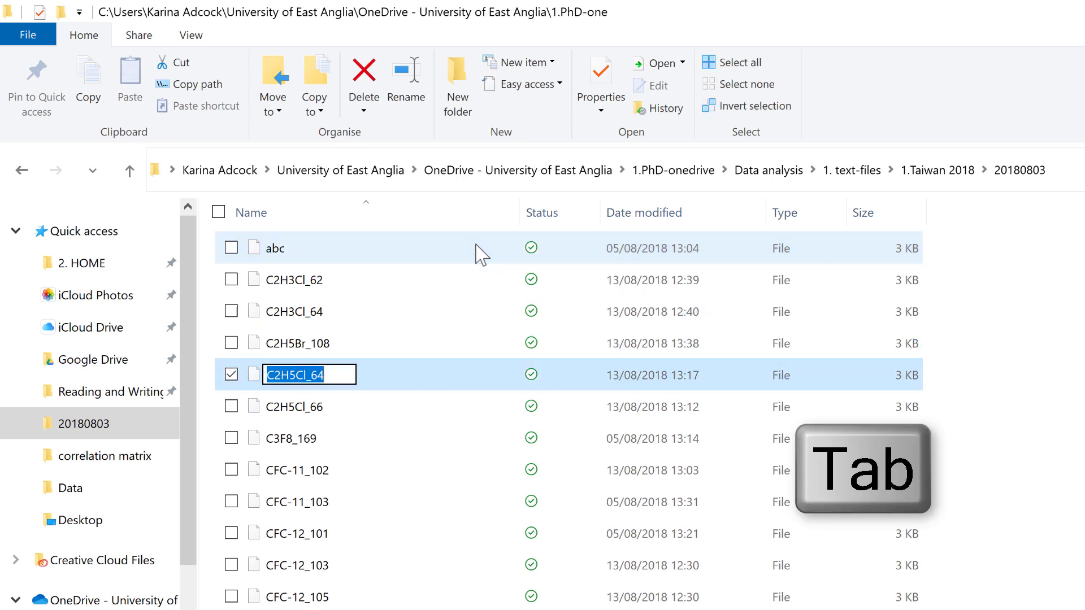
key(Tab)
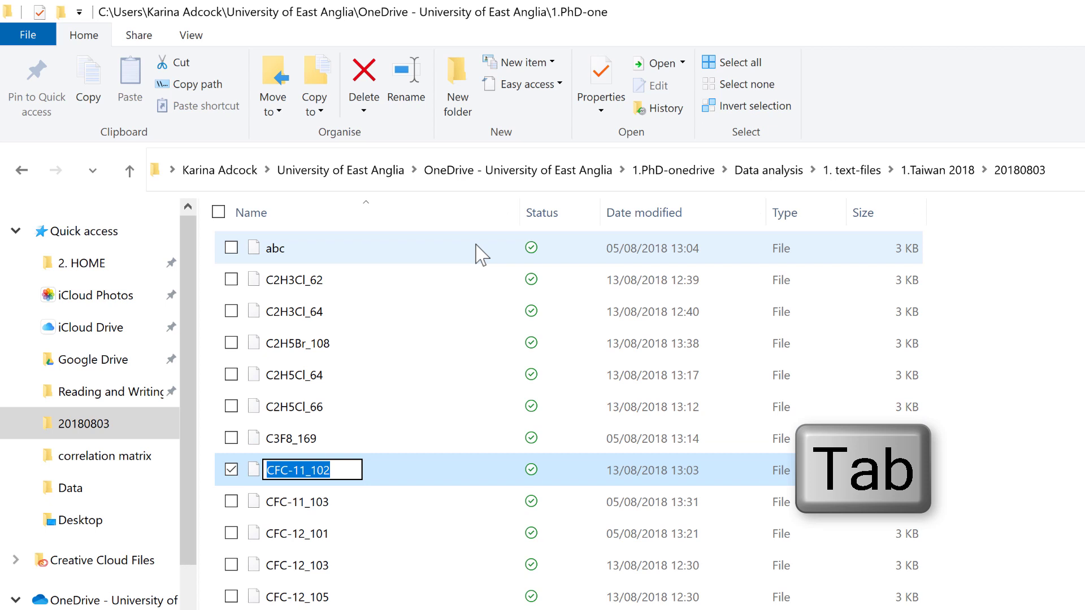
key(shift+Tab)
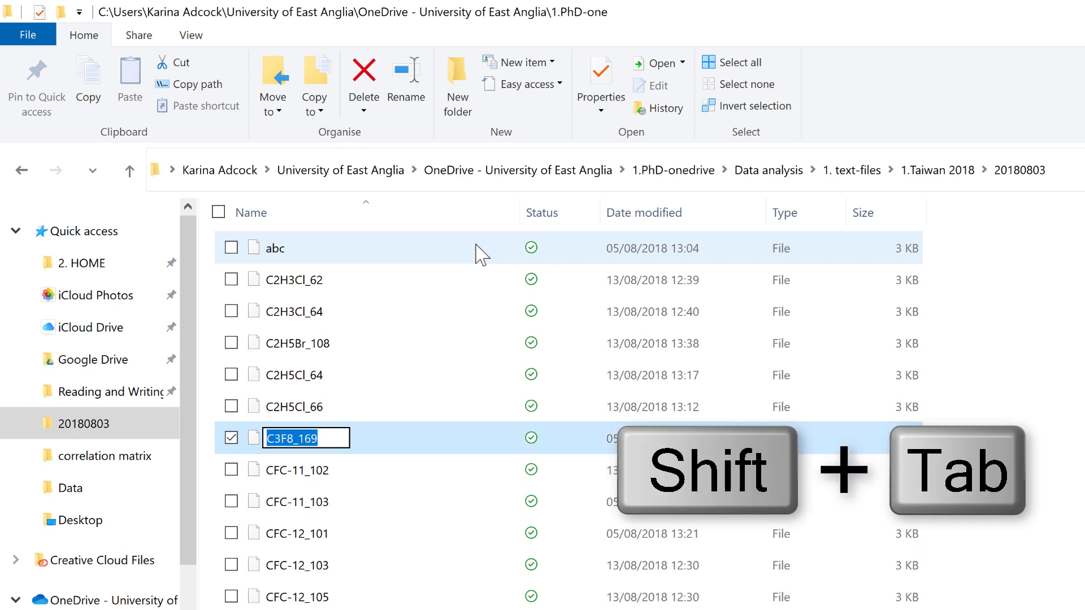
key(shift+Tab)
key(shift+Tab)
key(shift+Tab)
key(shift+Tab)
key(shift+Tab)
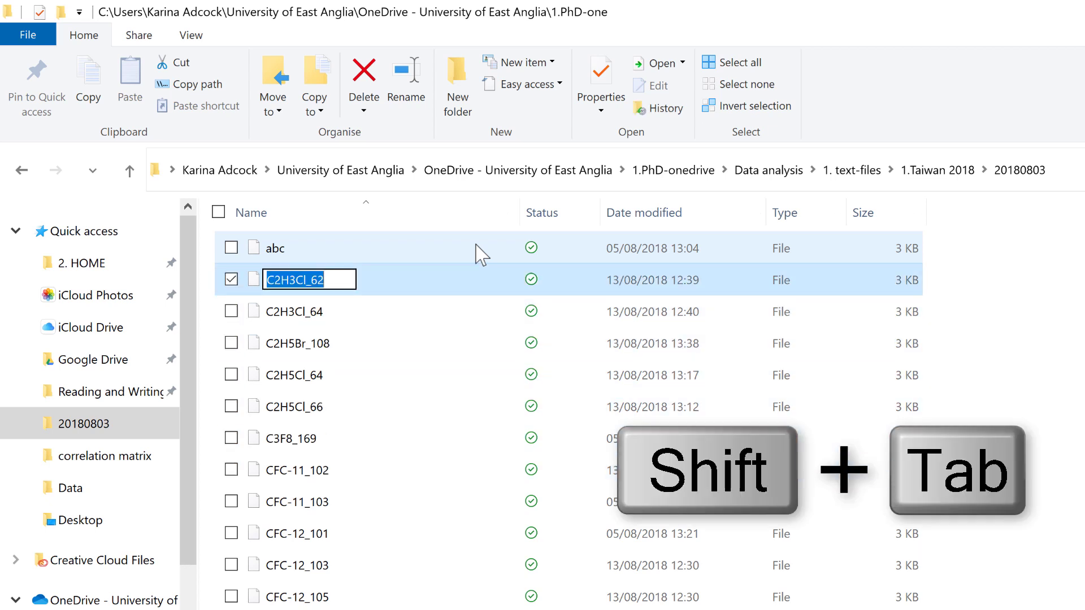
key(shift+Tab)
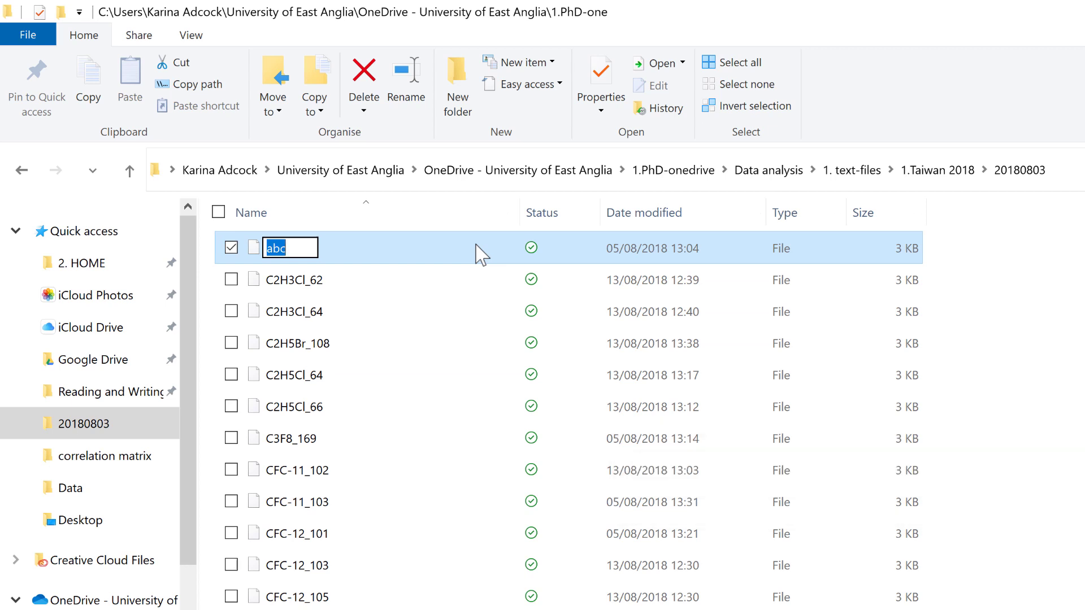
key(Return)
key(Escape)
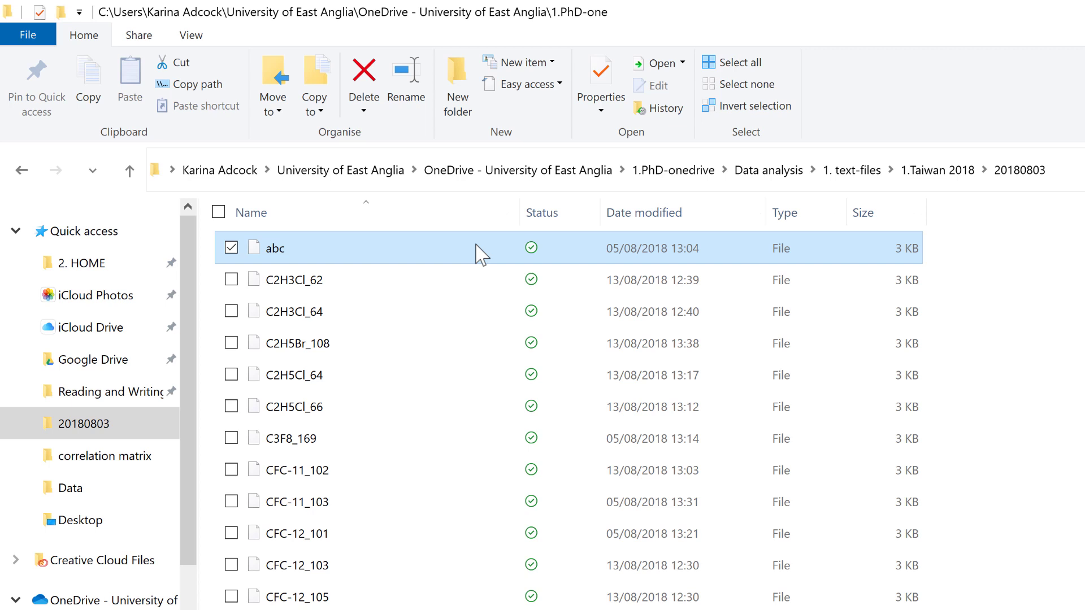
key(ctrl+z)
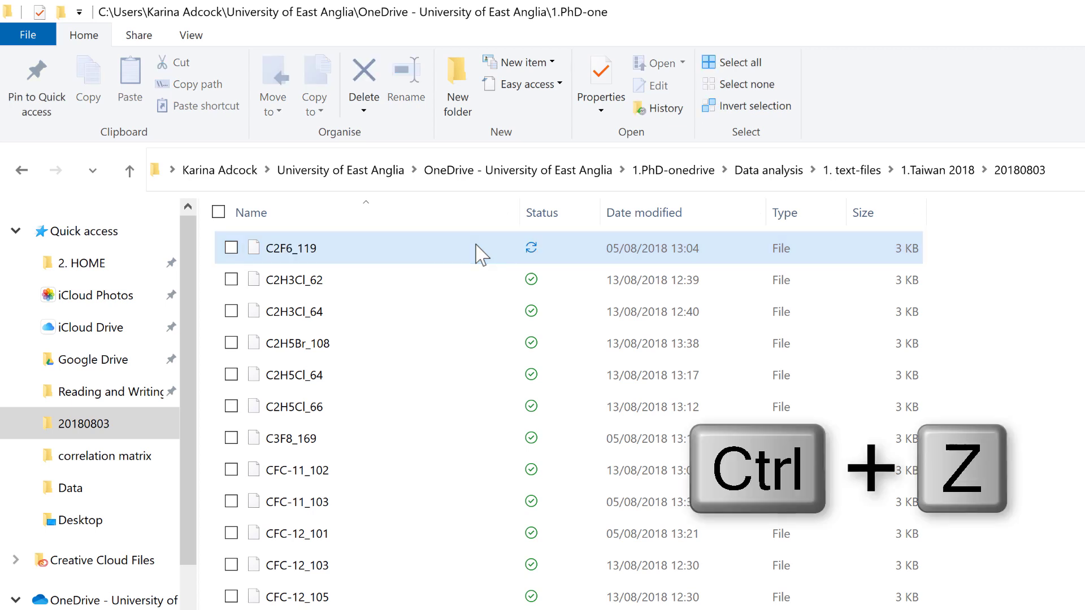
Copy and paste C2F6_119 to create 'C2F6_119 - Copy', then cancel a cut of the copy
click(481, 255)
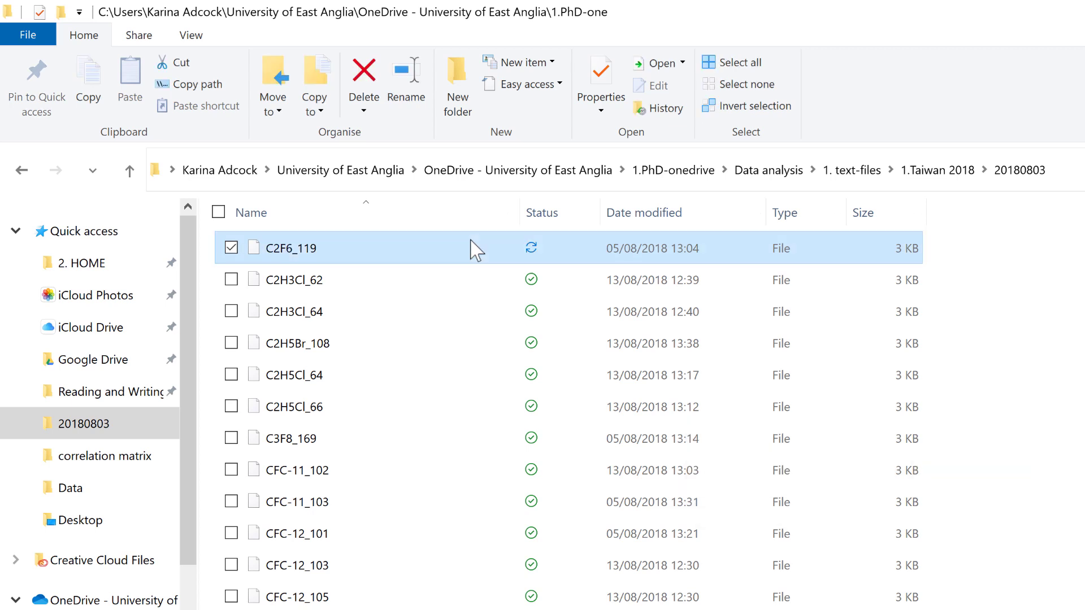
key(ctrl+c)
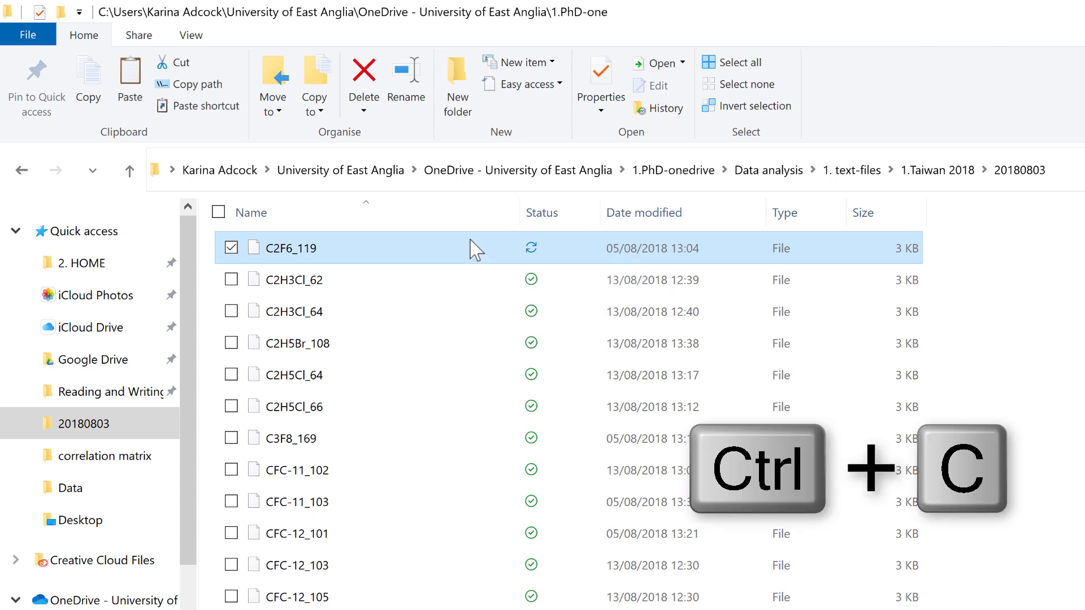
key(ctrl+v)
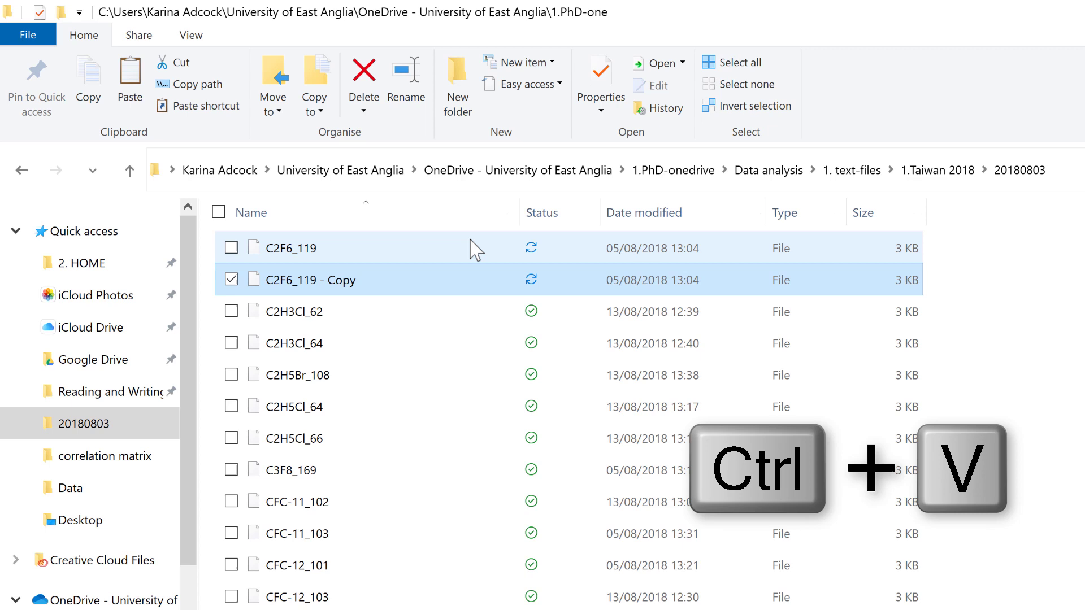
key(ctrl+x)
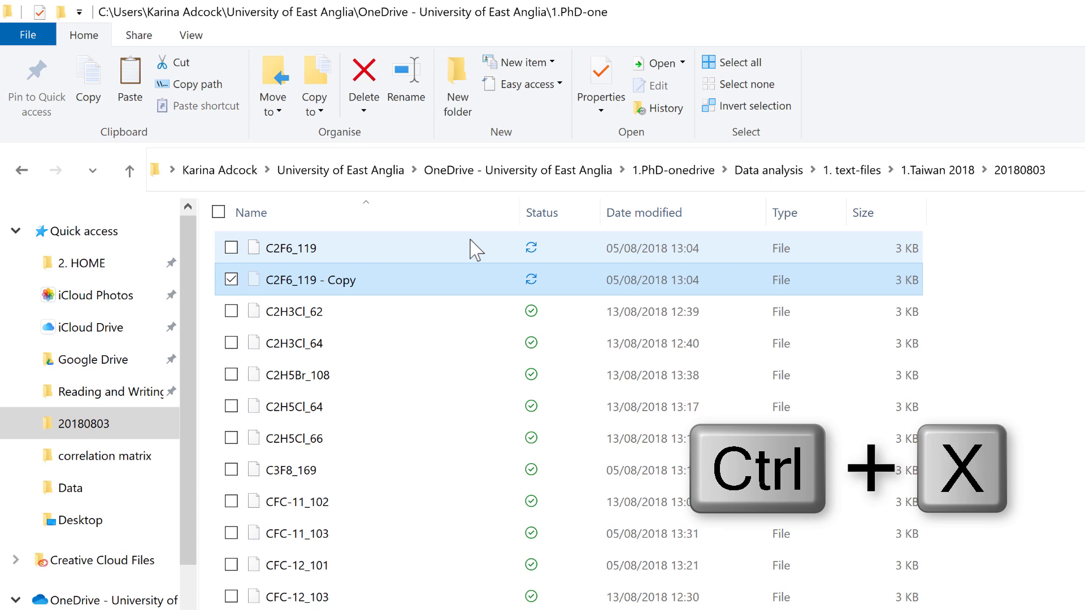
key(Escape)
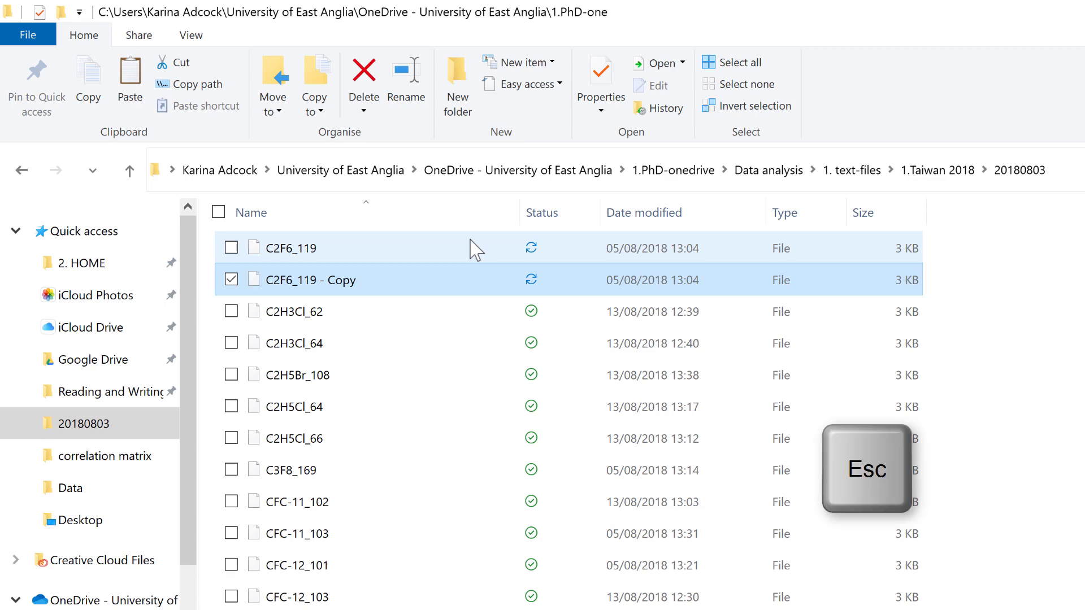
click(390, 378)
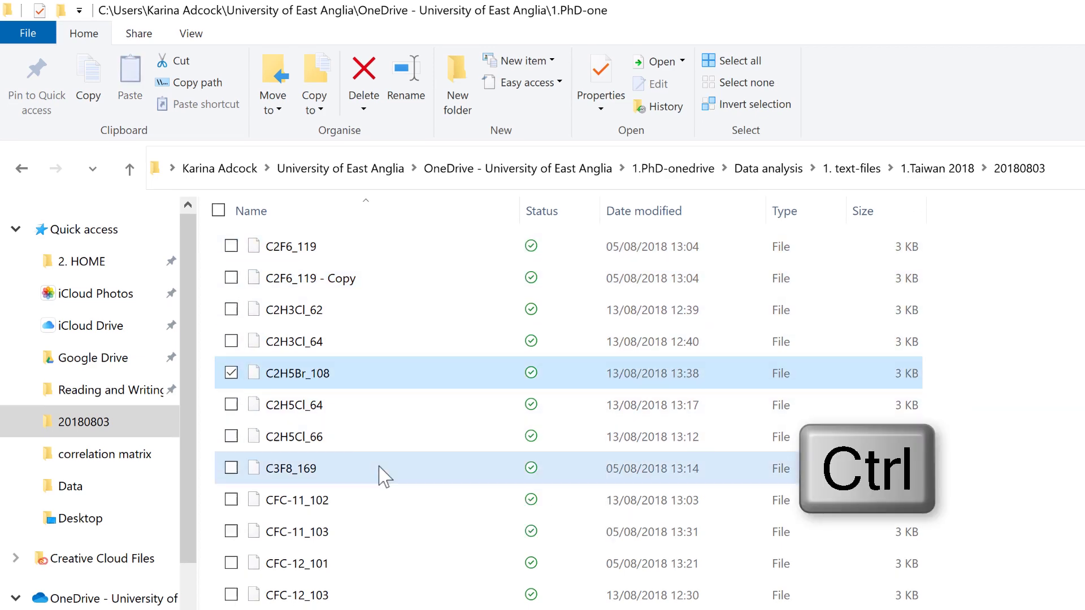
ctrl+click(379, 469)
ctrl+click(354, 368)
ctrl+click(338, 455)
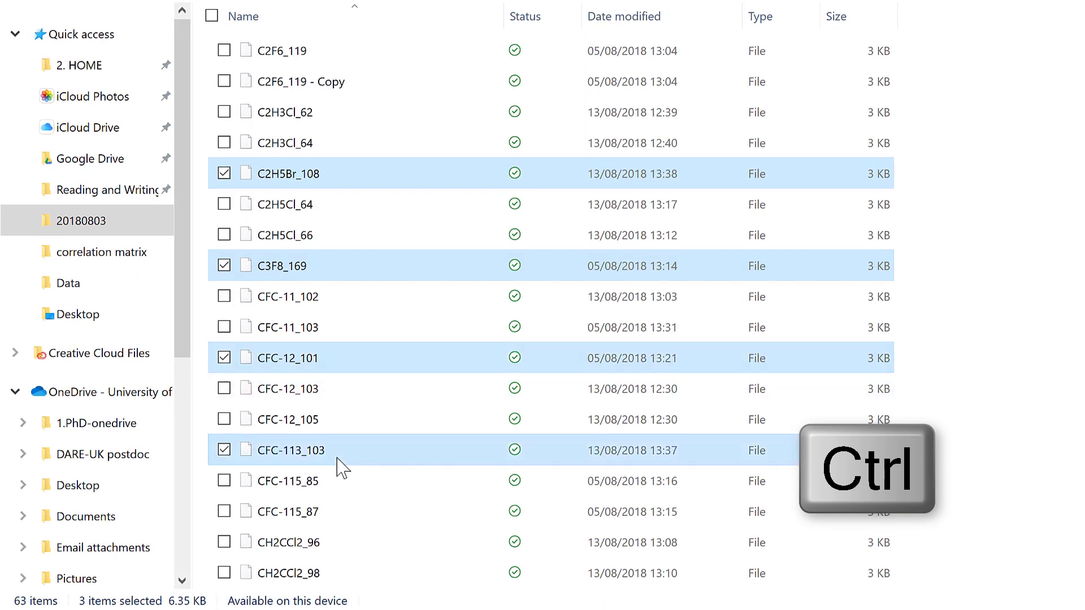
click(1033, 156)
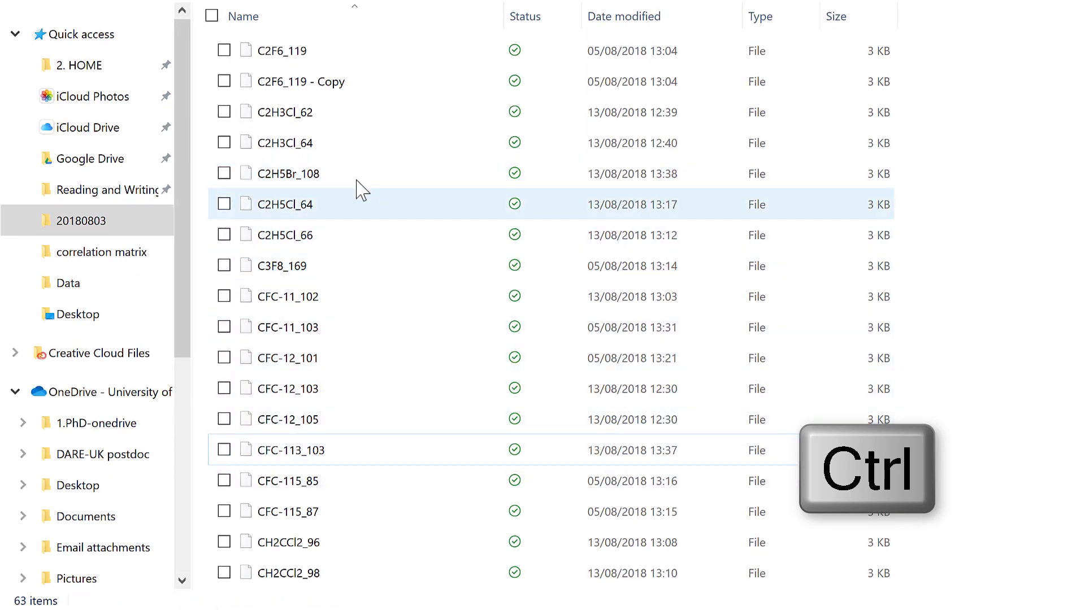
click(346, 184)
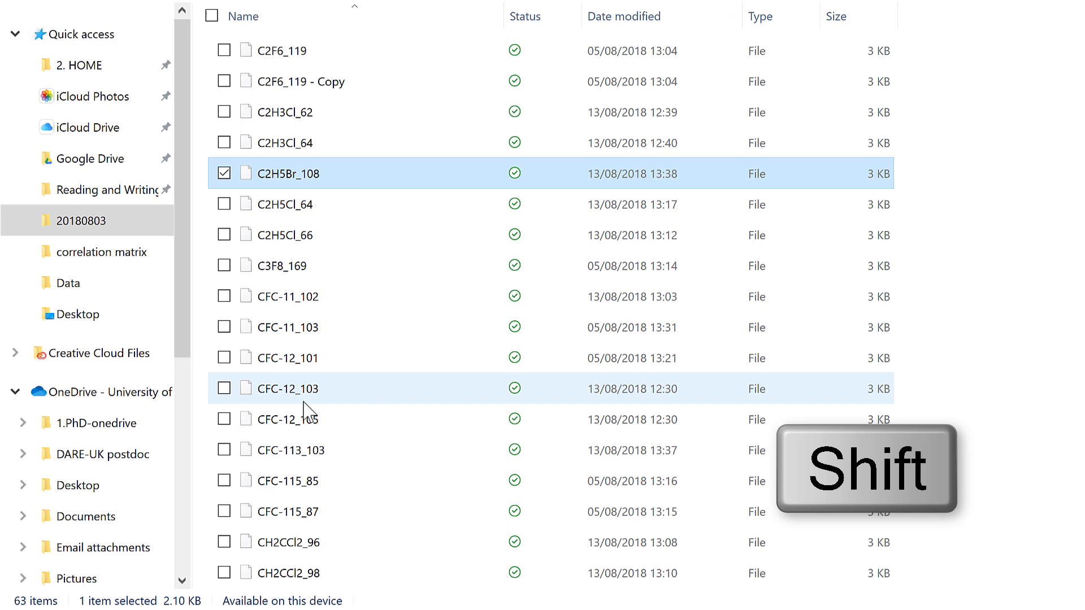
shift+click(307, 420)
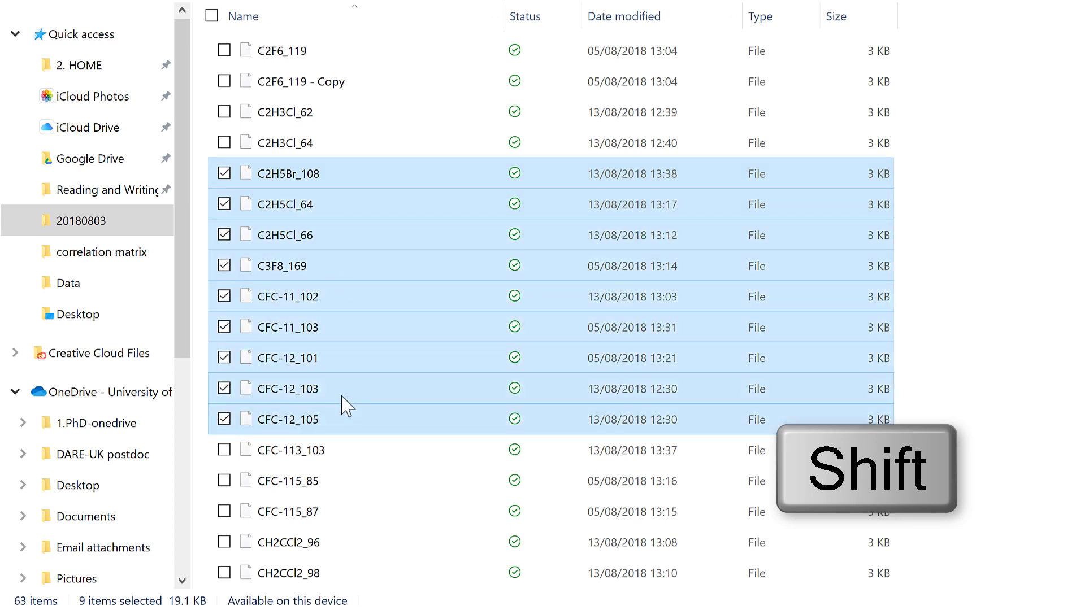
click(963, 152)
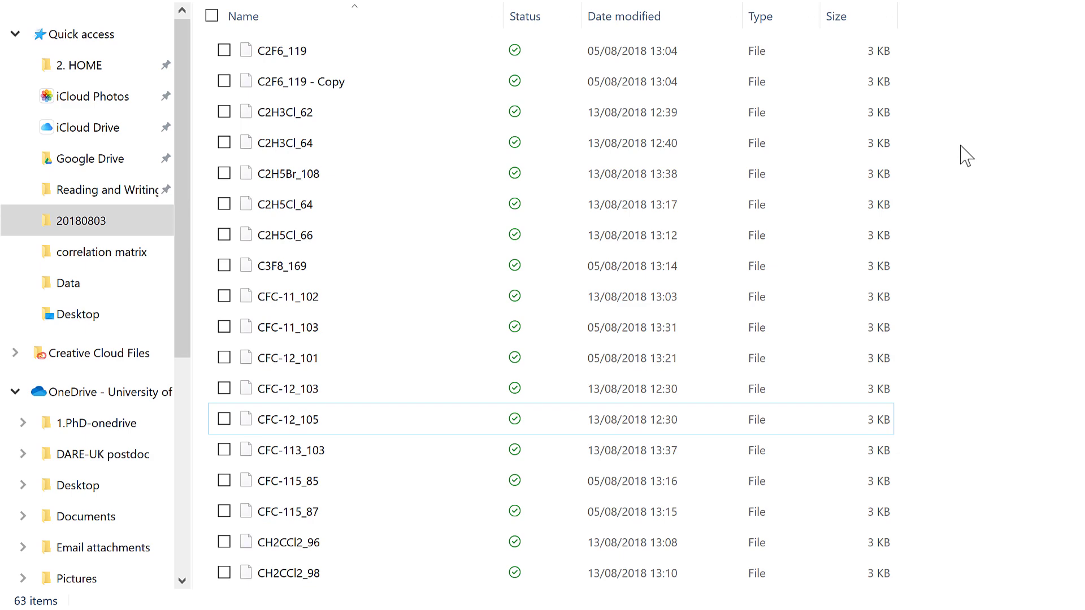
key(ctrl+a)
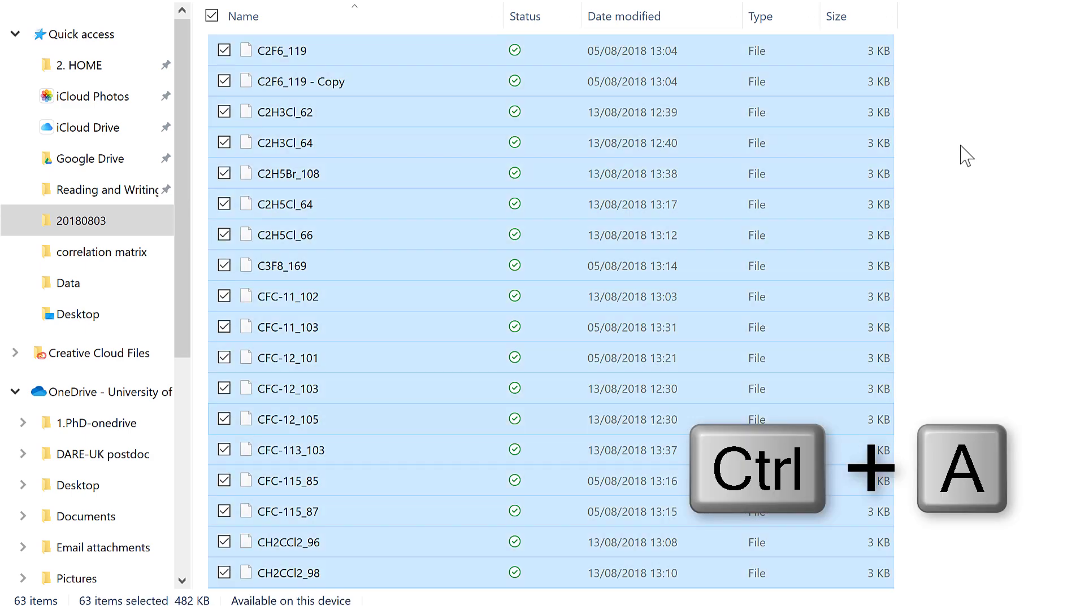
scroll(967, 155, down, 7)
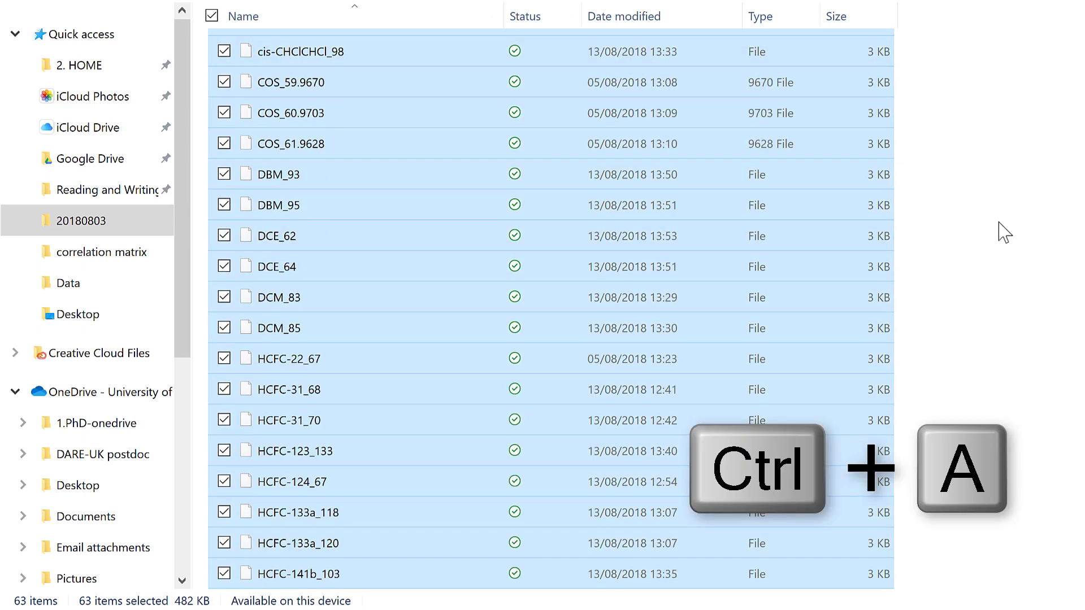
scroll(1001, 230, down, 8)
scroll(991, 226, up, 5)
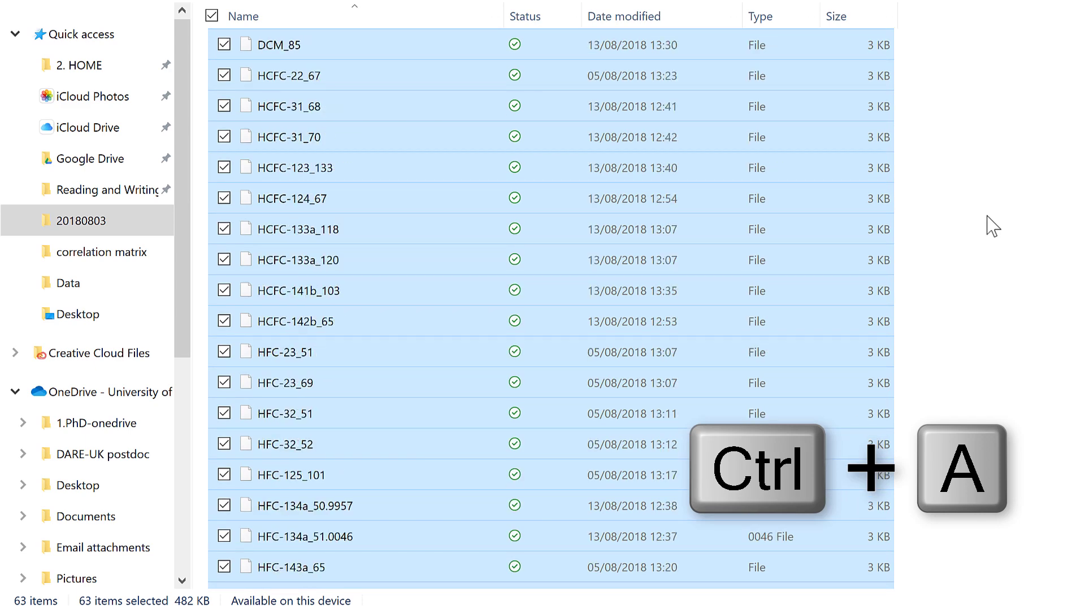
scroll(992, 226, up, 9)
click(1029, 182)
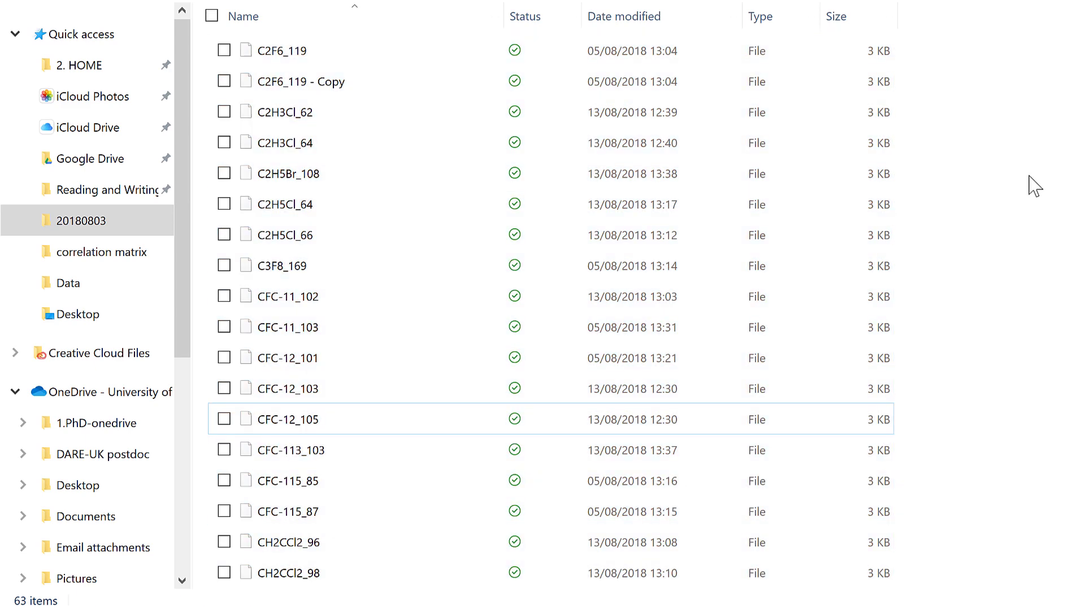
key(Up)
key(Up)
key(Up)
key(Up)
key(Up)
key(Up)
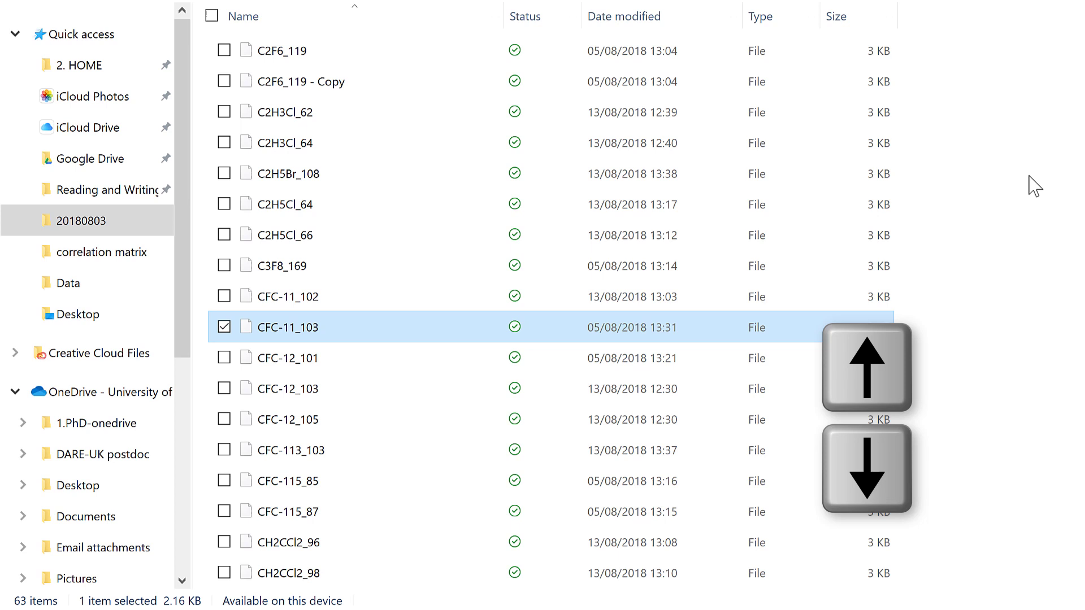
key(Down)
key(Down)
key(Down)
key(Down)
key(Down)
key(Down)
key(Down)
key(Down)
key(Down)
key(Down)
key(Down)
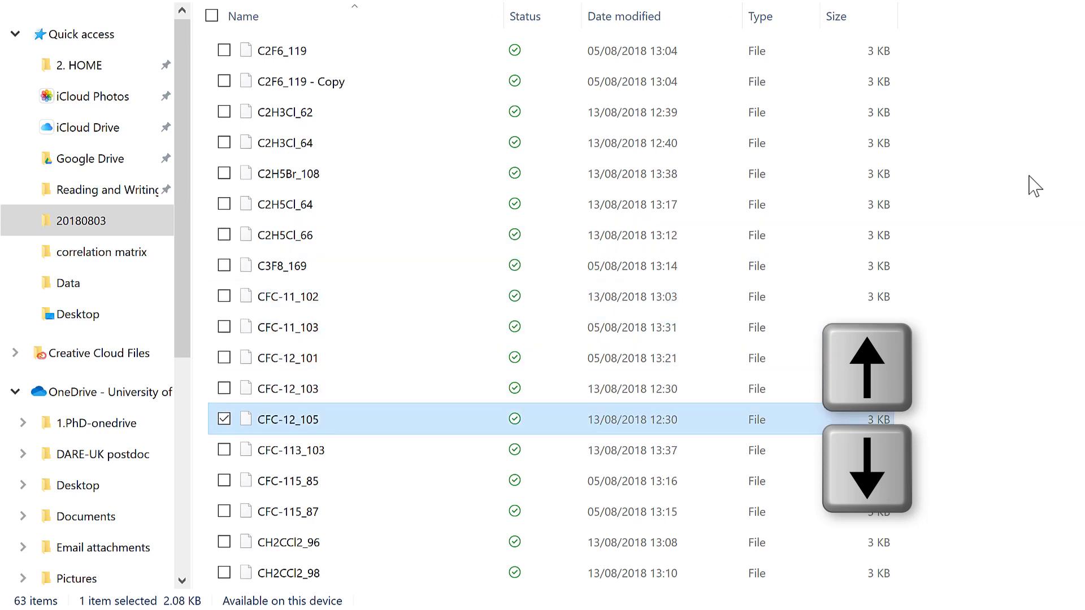
key(Down)
key(Down)
key(Down)
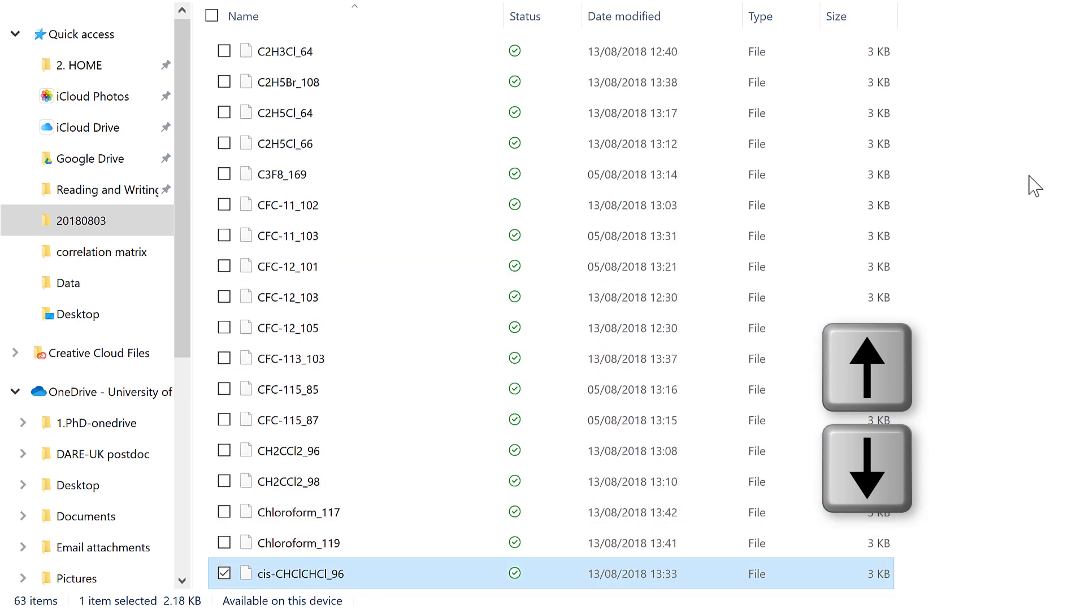
key(Up)
key(Up)
key(Up)
key(Up)
key(Up)
key(Up)
key(Up)
key(Up)
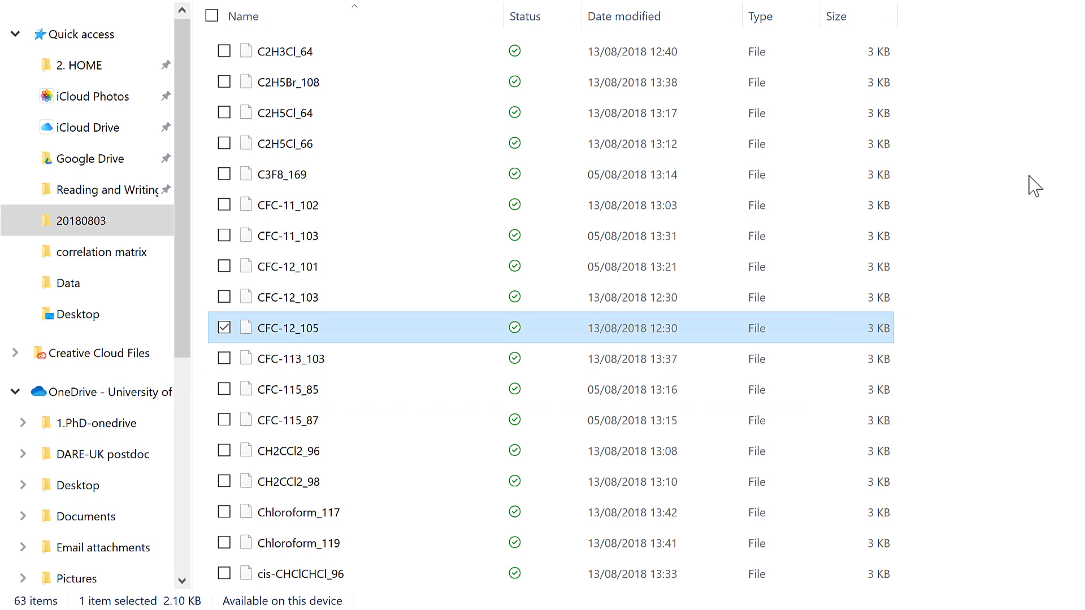
Jump between the first and last files of the list, ending on C2F6_119
key(Home)
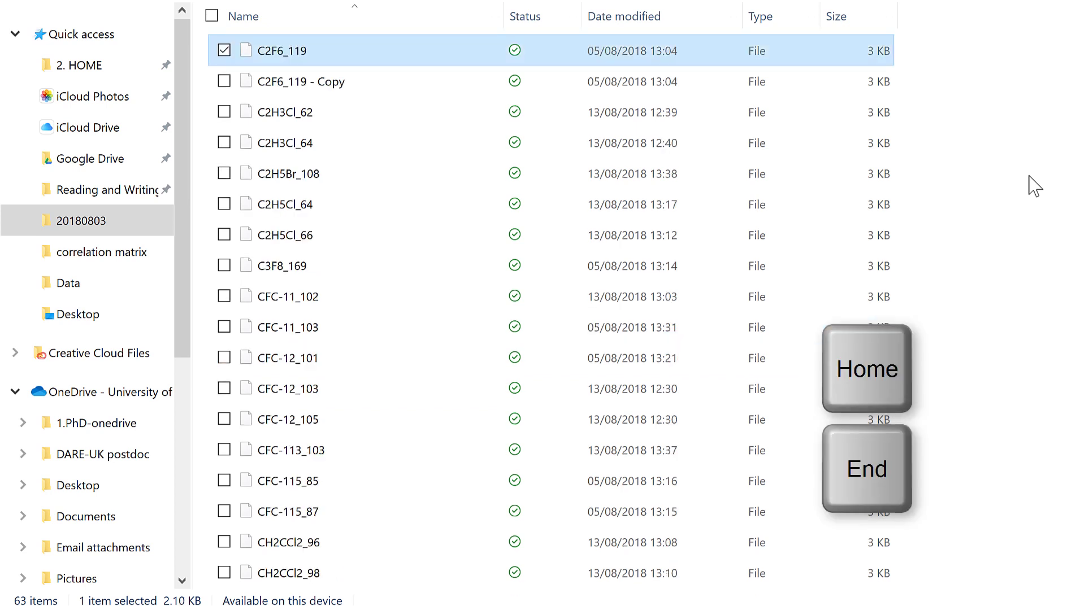
key(End)
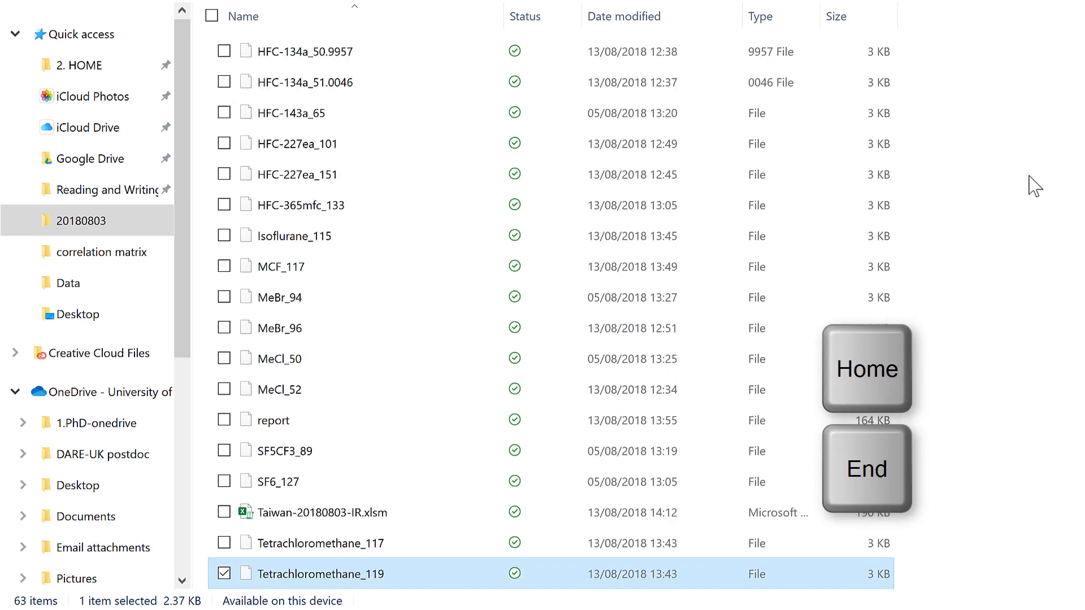
key(Home)
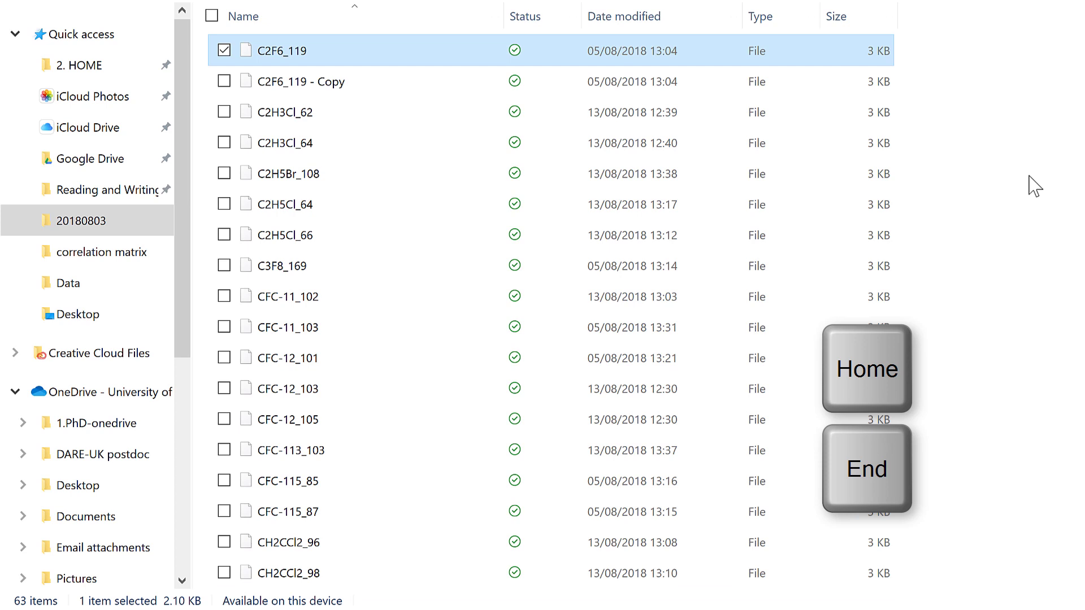
key(End)
key(Home)
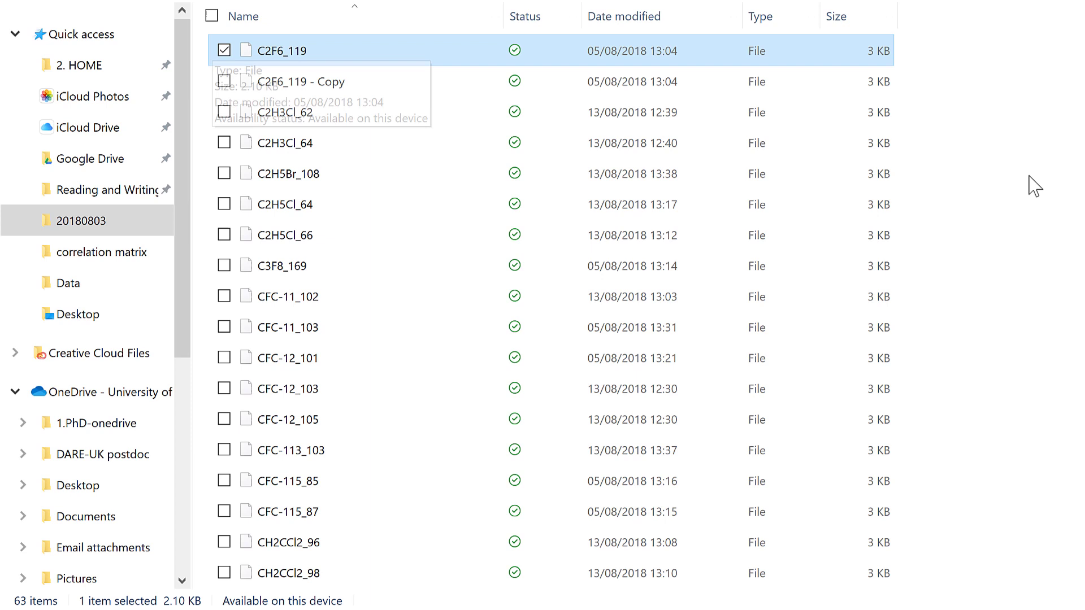
Jump to the first files starting with D, H, M, then C
key(d)
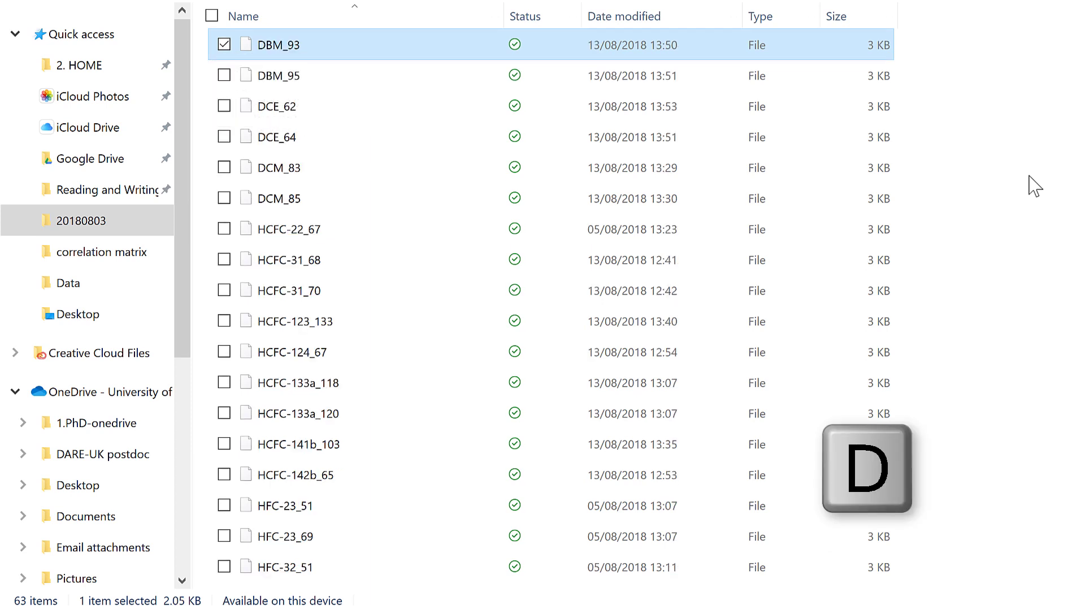
key(h)
key(m)
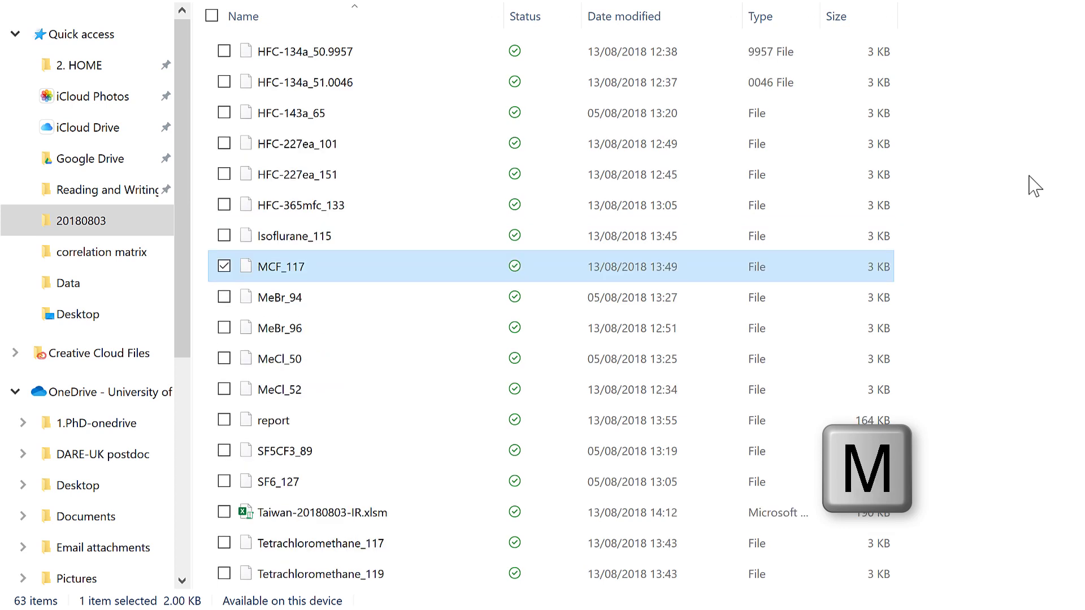
key(c)
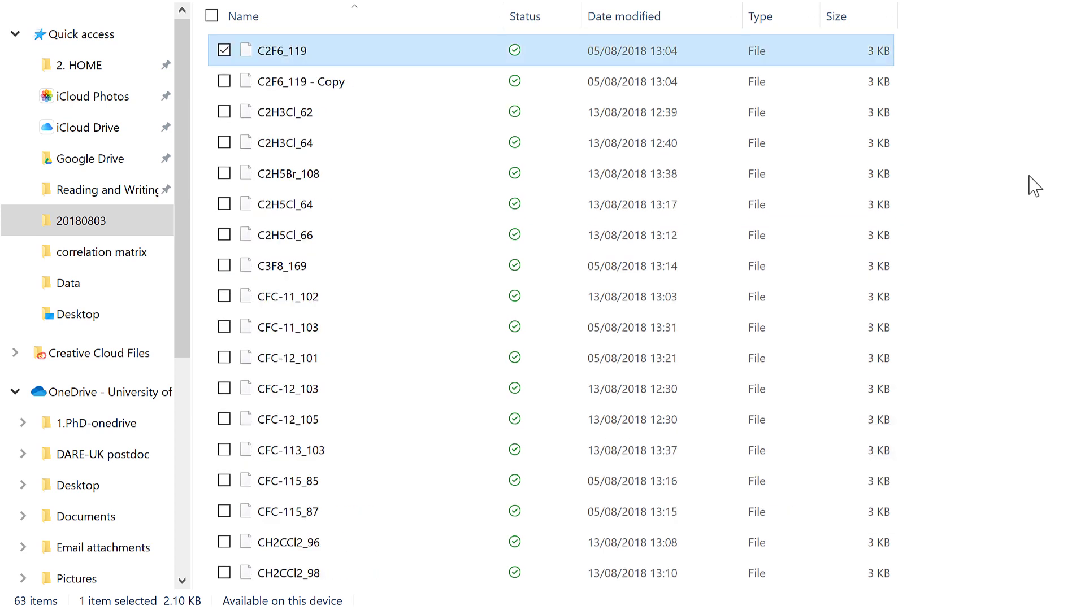
Search the 20180803 folder for 'cfc', then delete the last letter of the search text
key(ctrl+f)
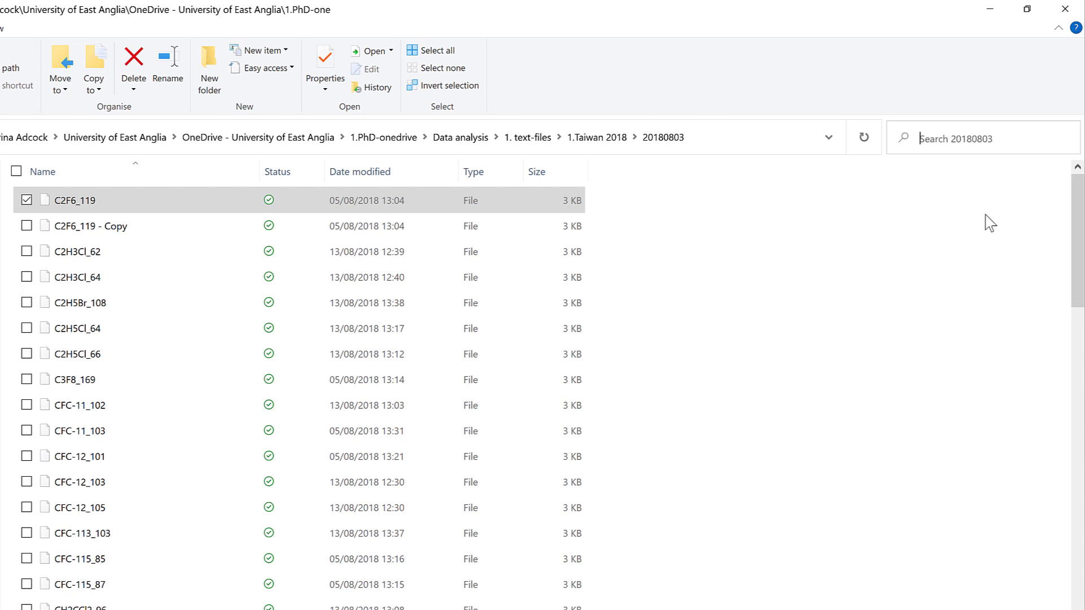
text(cfc)
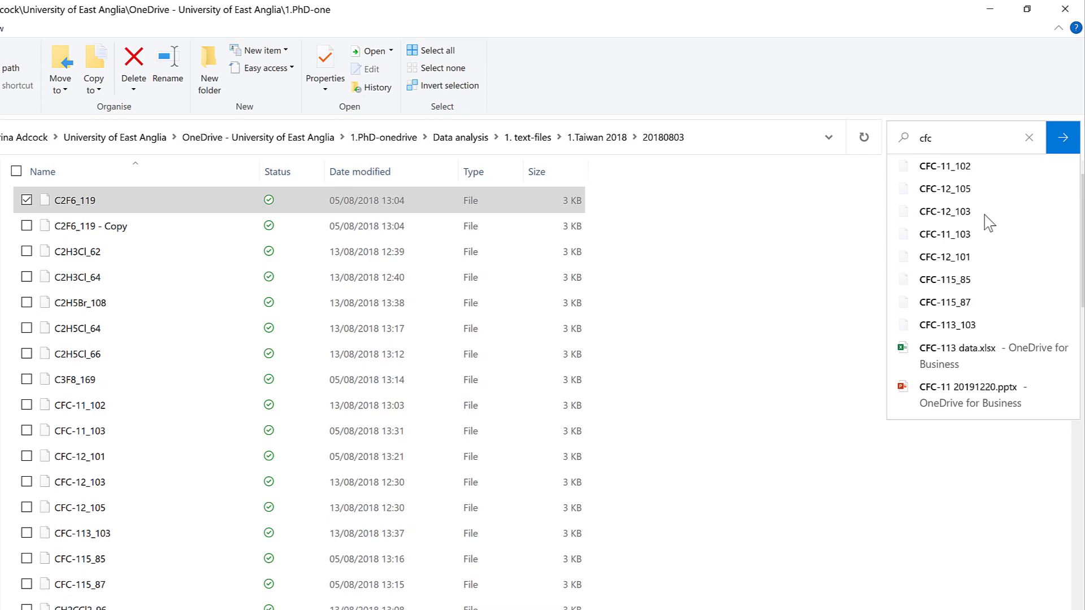
key(BackSpace)
key(BackSpace)
key(BackSpace)
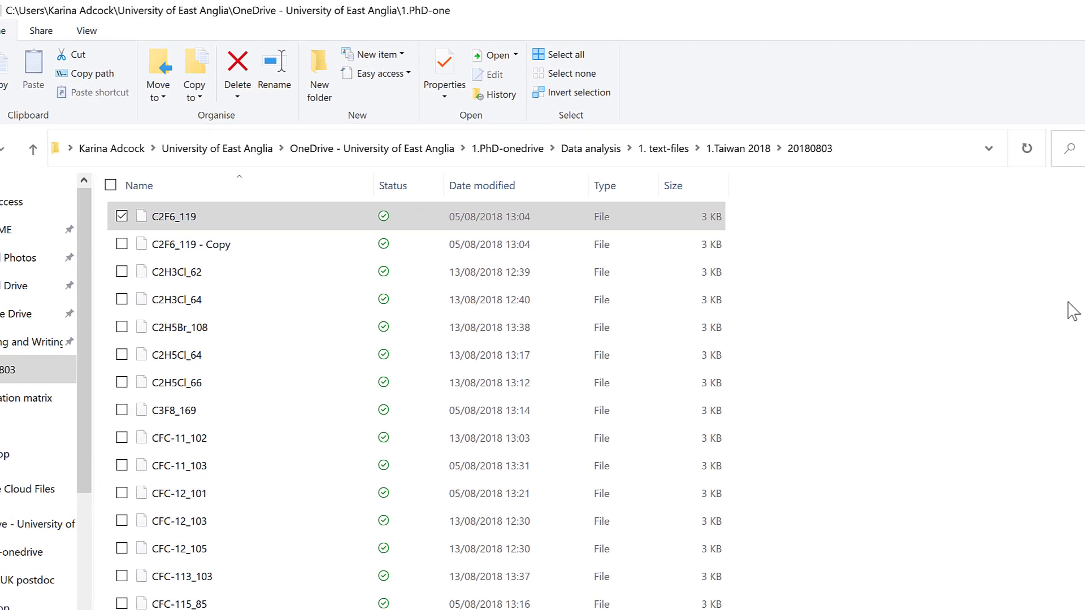
Go to Reading and Writing, back to 20180803, forward, back, then up to 1.Taiwan 2018
click(80, 368)
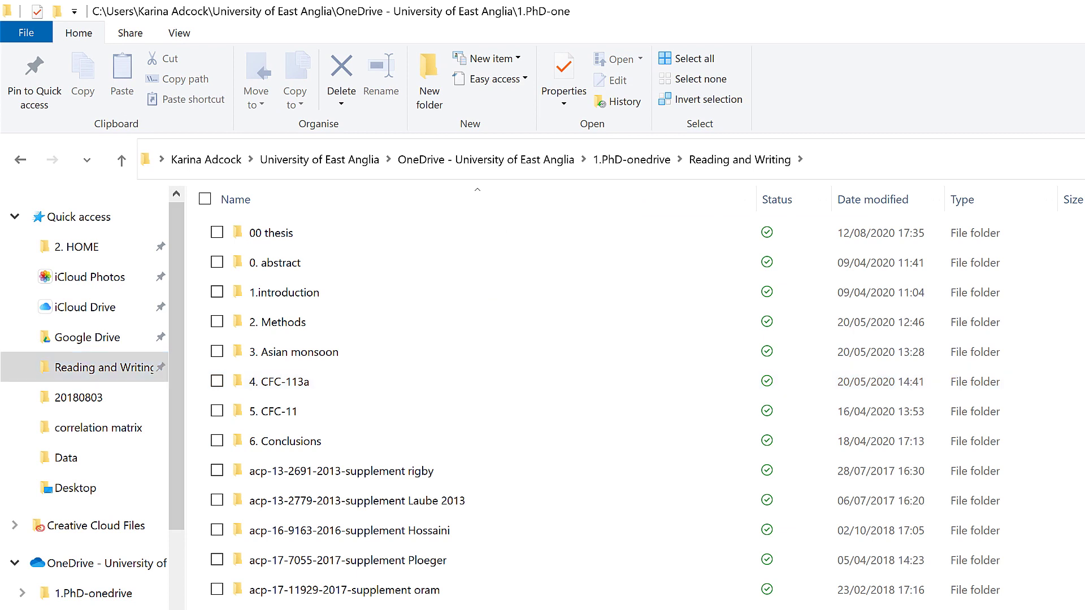
key(BackSpace)
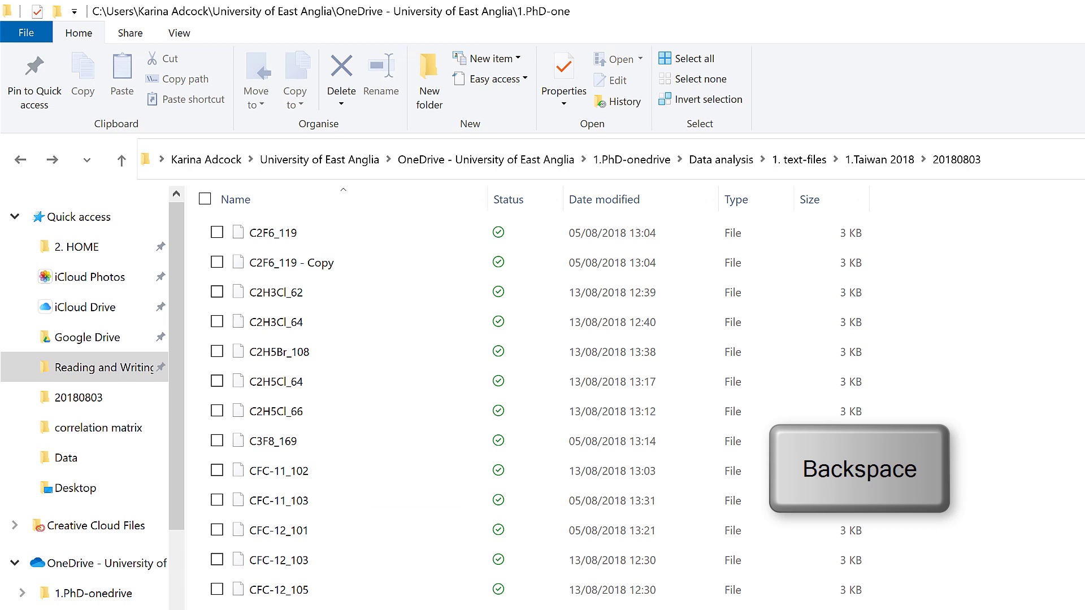
key(alt+Right)
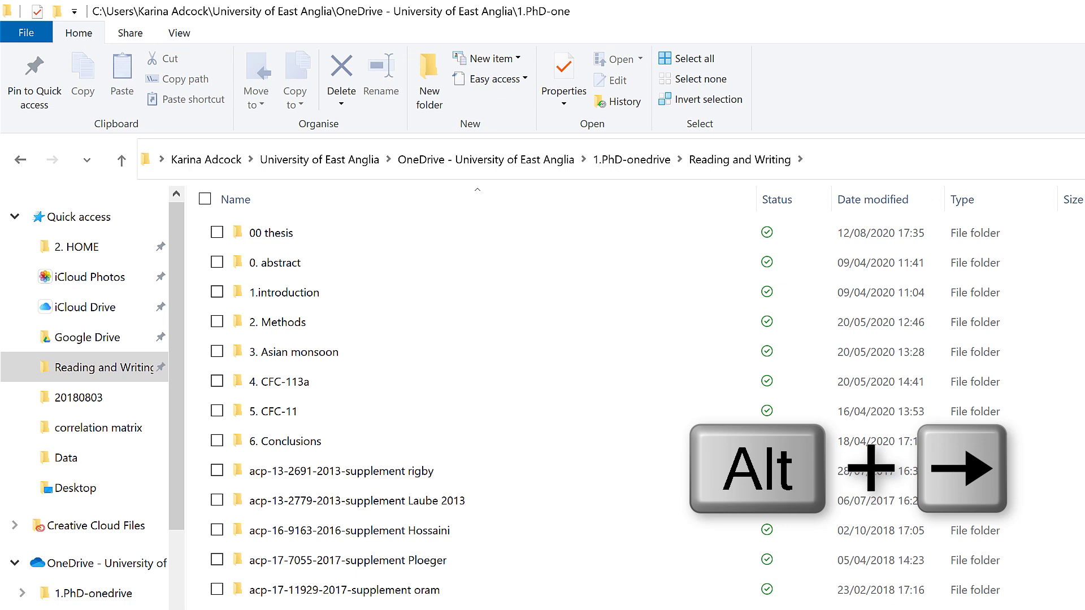
key(alt+Left)
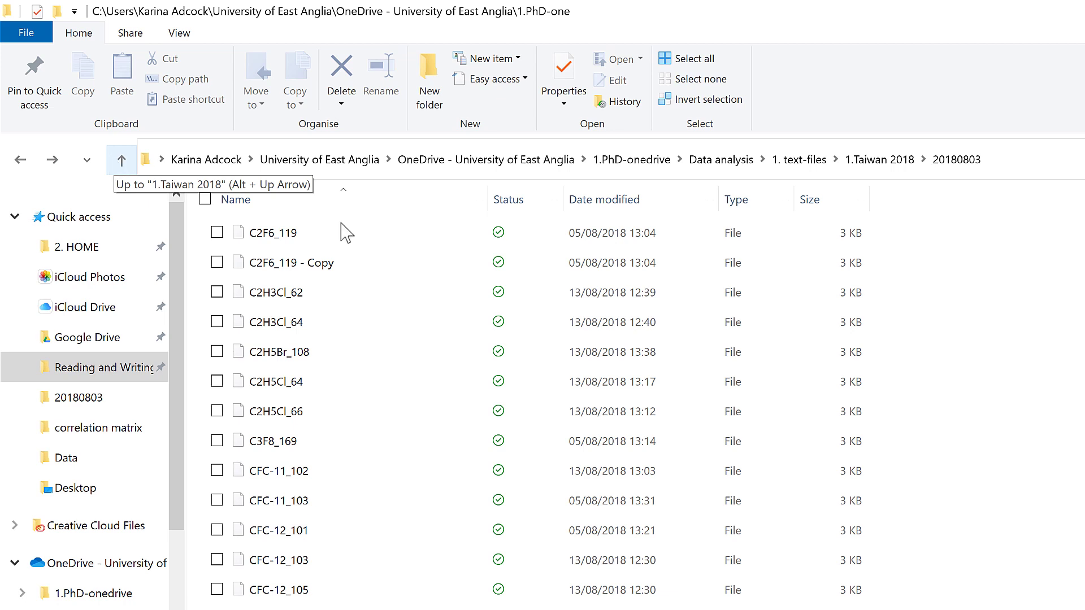
key(alt+Up)
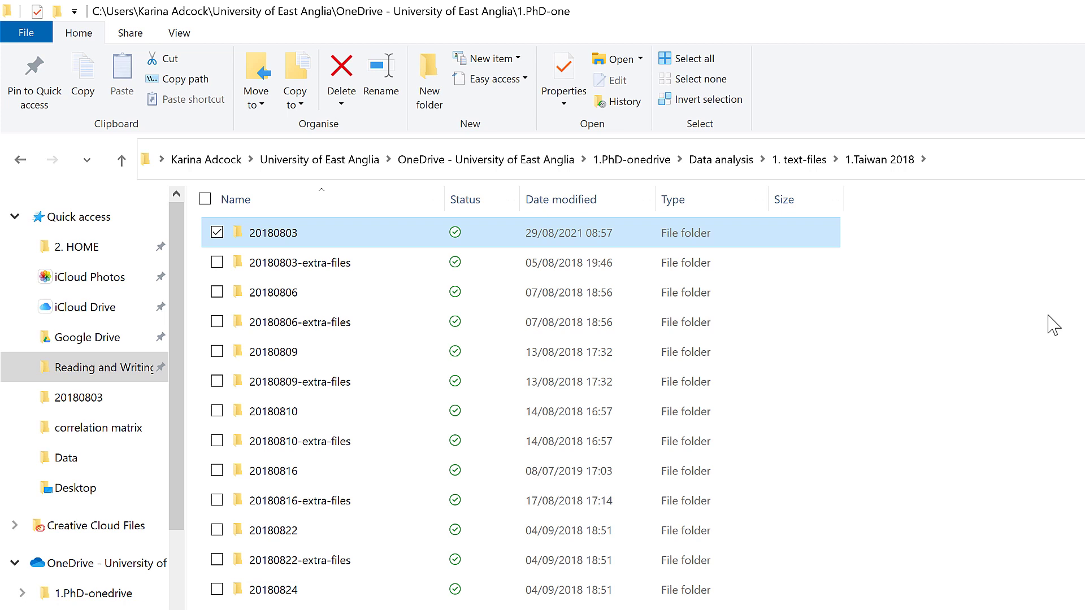
Open 20180803, view C2F6_119's Properties dialog moved to the centre, then close it
key(Return)
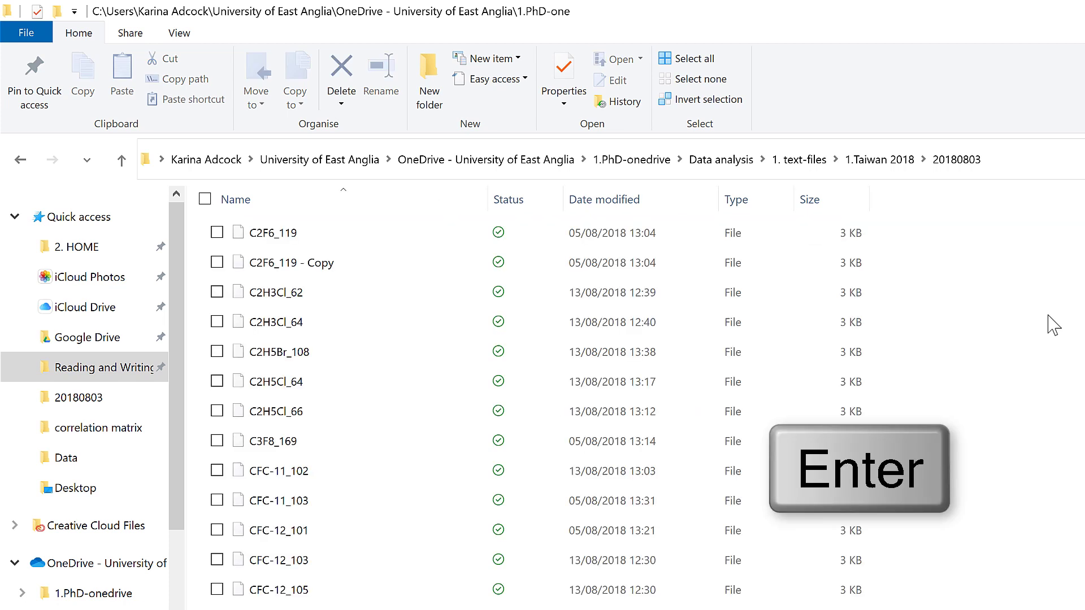
key(Down)
key(Up)
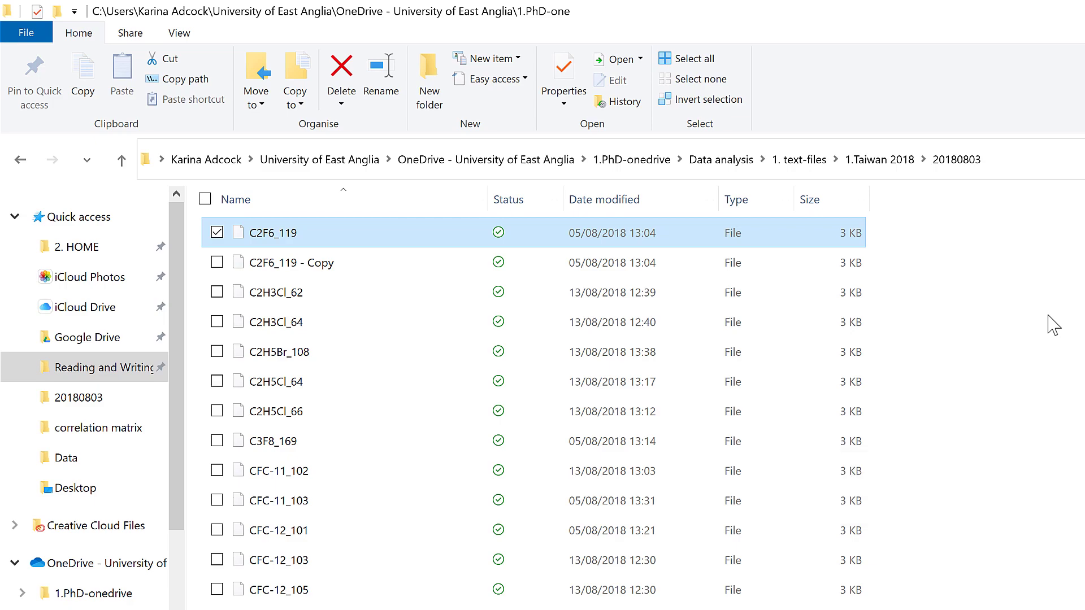
key(alt+Return)
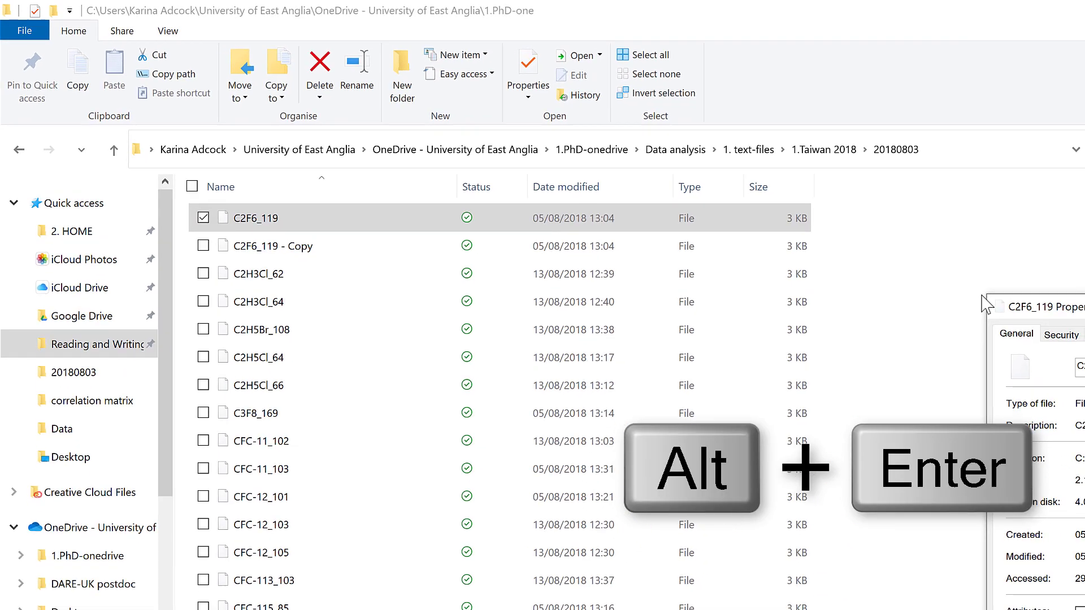
drag(1050, 323, 635, 249)
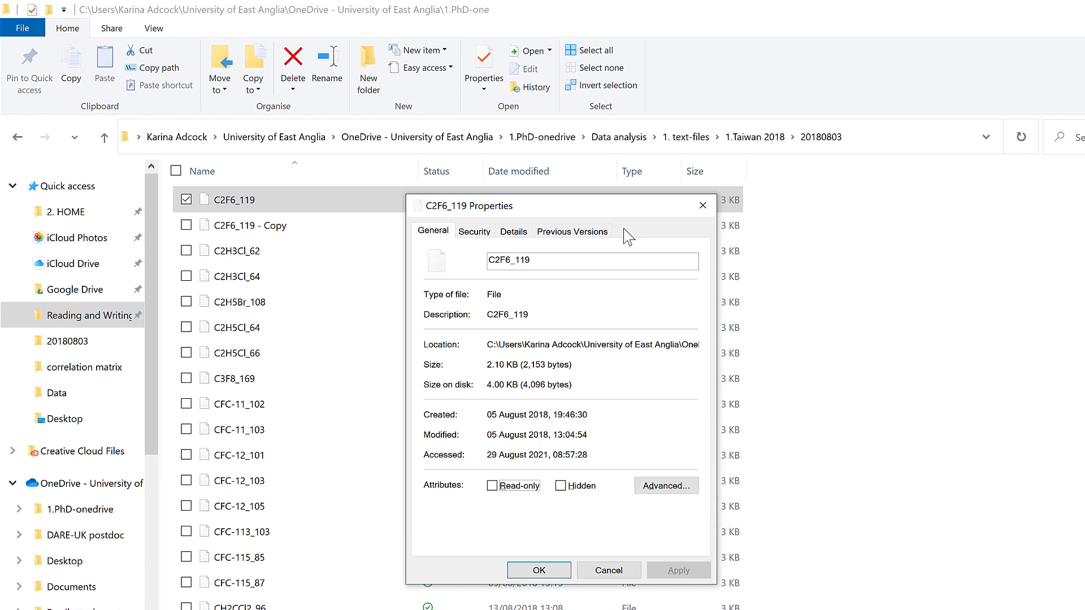
key(Escape)
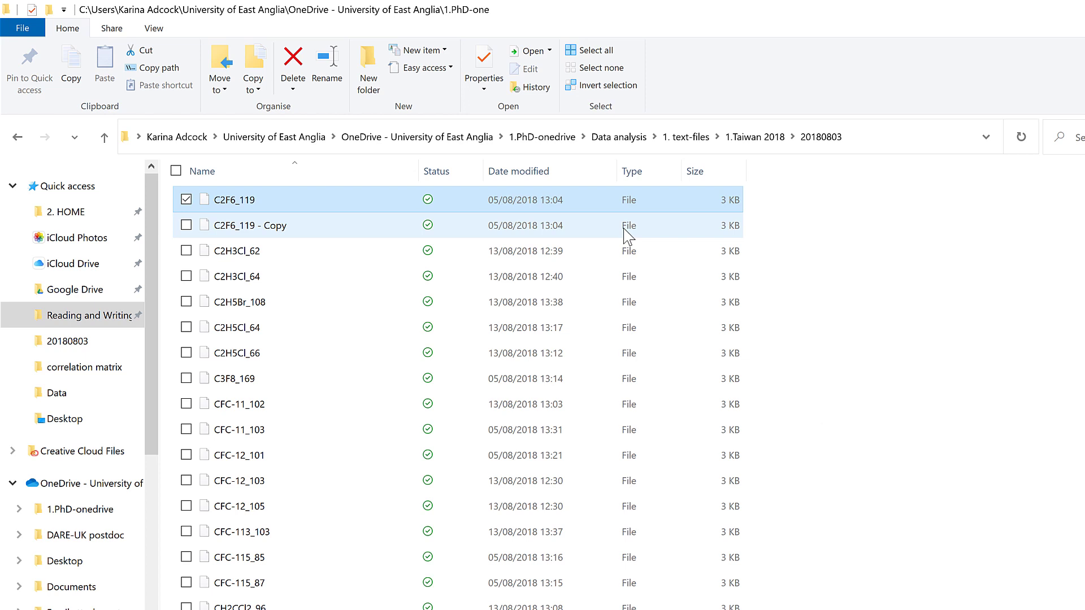
Create 'New folder' in 20180803, open a second window, and snap the windows right and left
key(ctrl+shift+n)
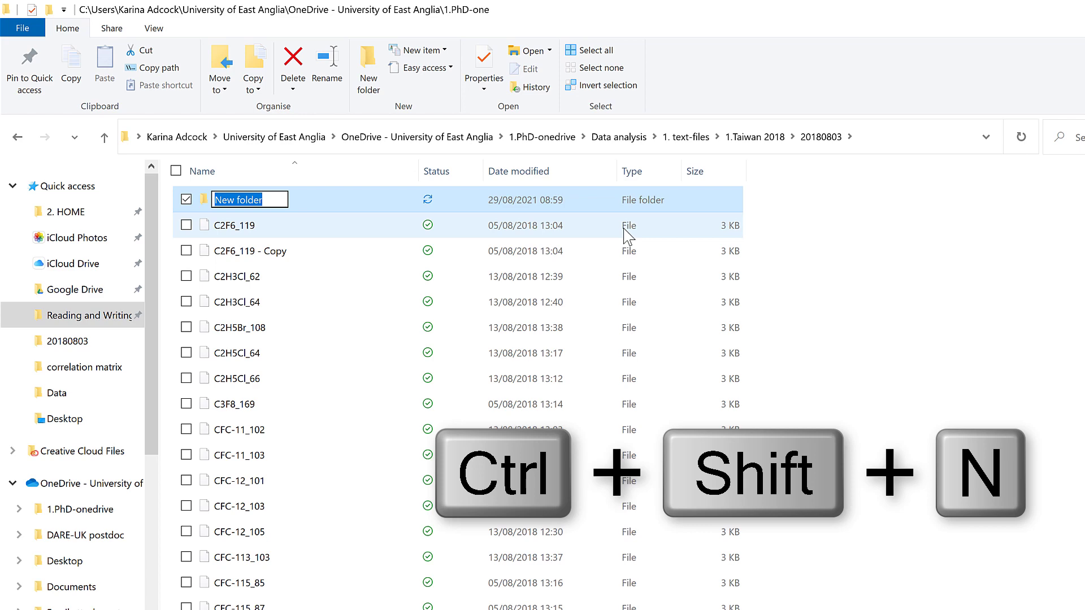
key(Return)
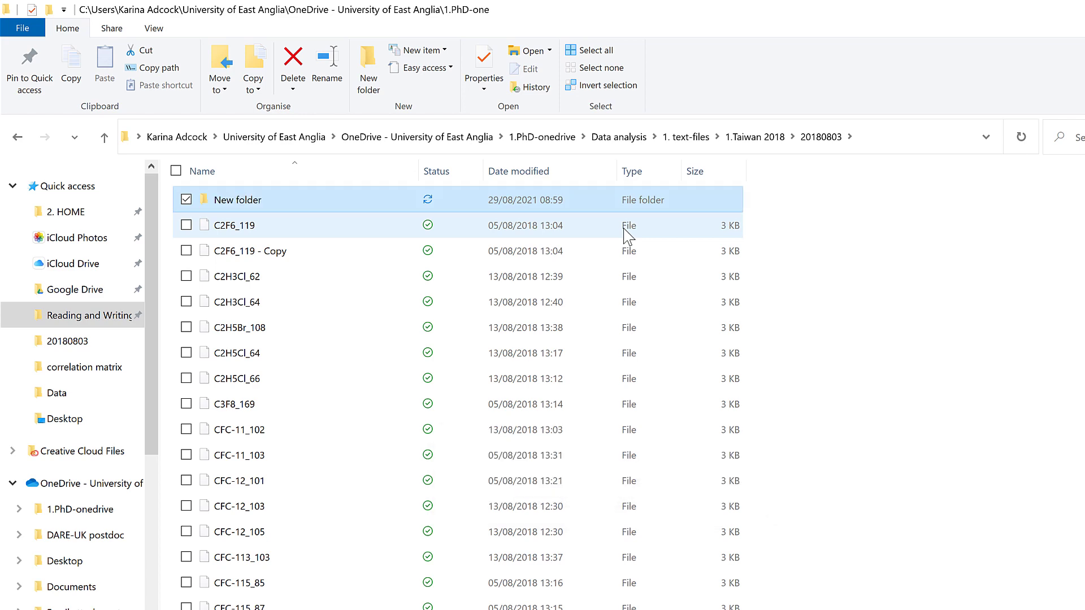
key(ctrl+n)
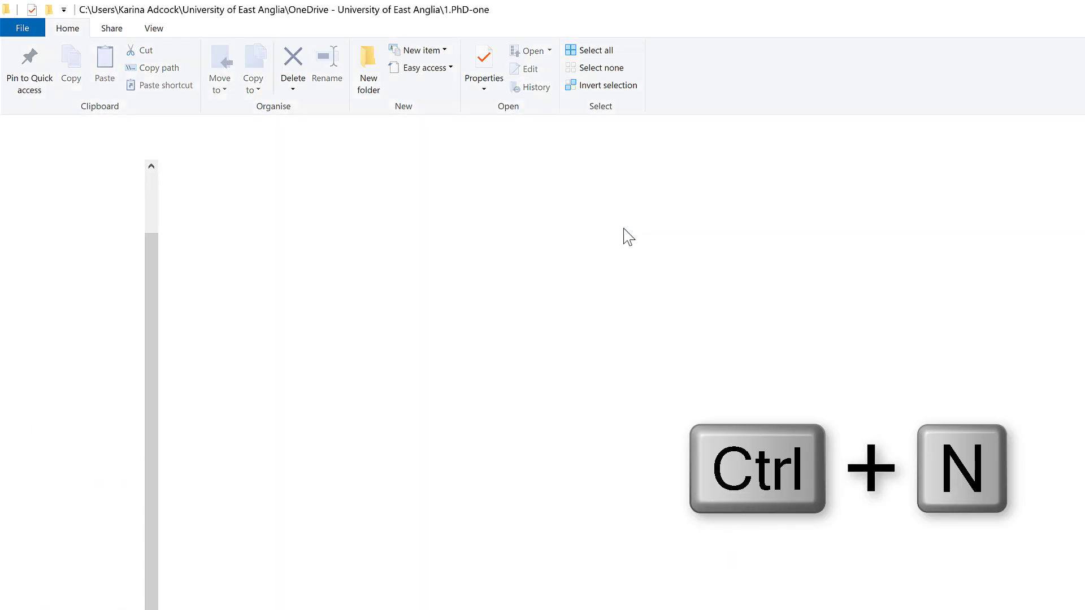
drag(564, 8, 804, 47)
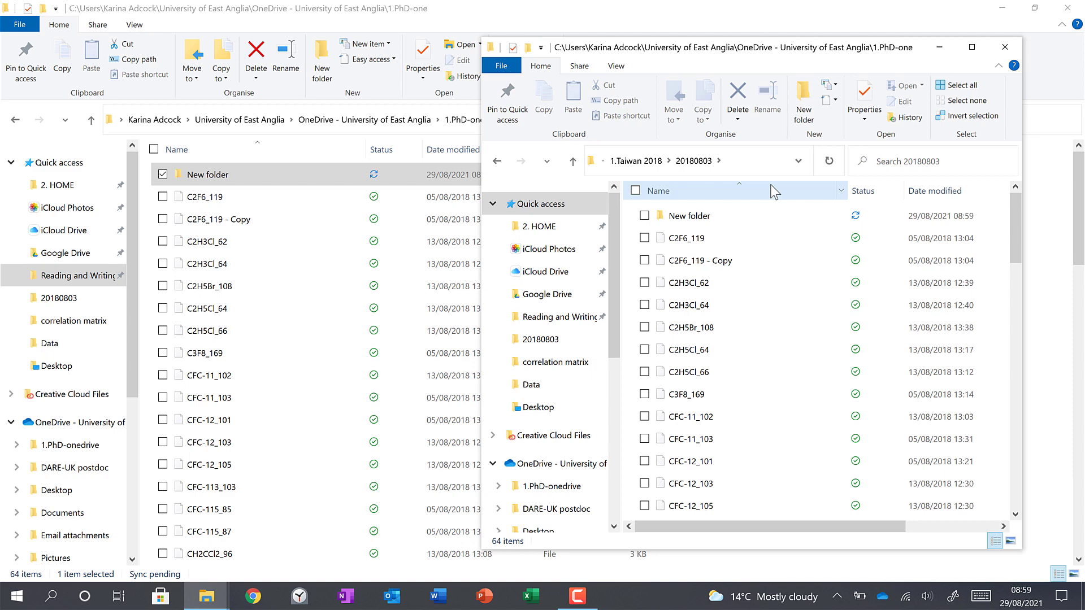
key(super+Right)
key(Return)
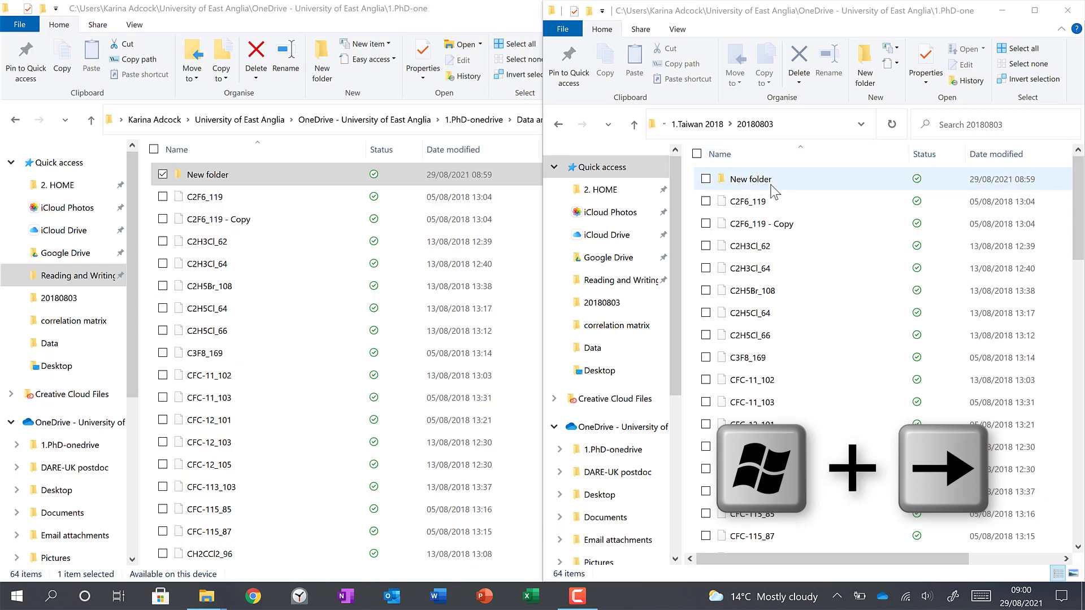
double_click(444, 12)
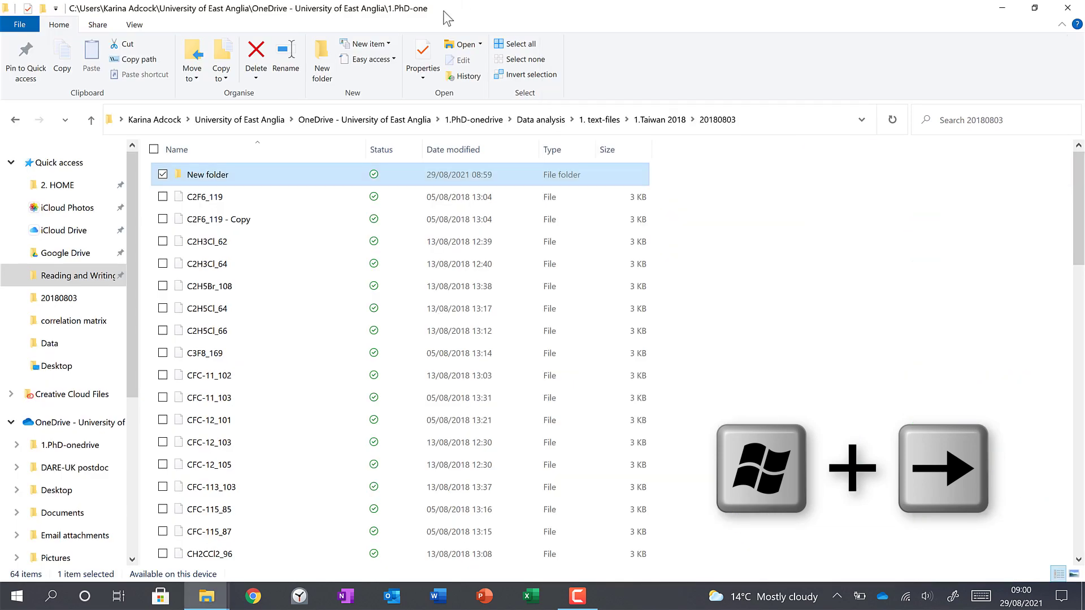
key(super+Left)
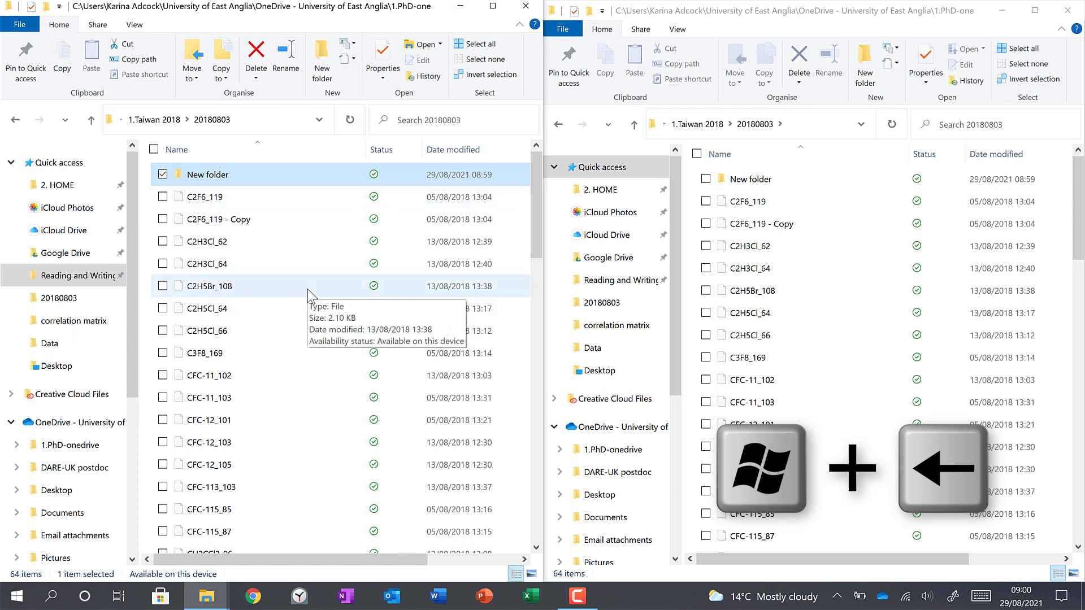
Close both 20180803 windows with Ctrl+W, then open and maximize a new Quick access window
key(ctrl+w)
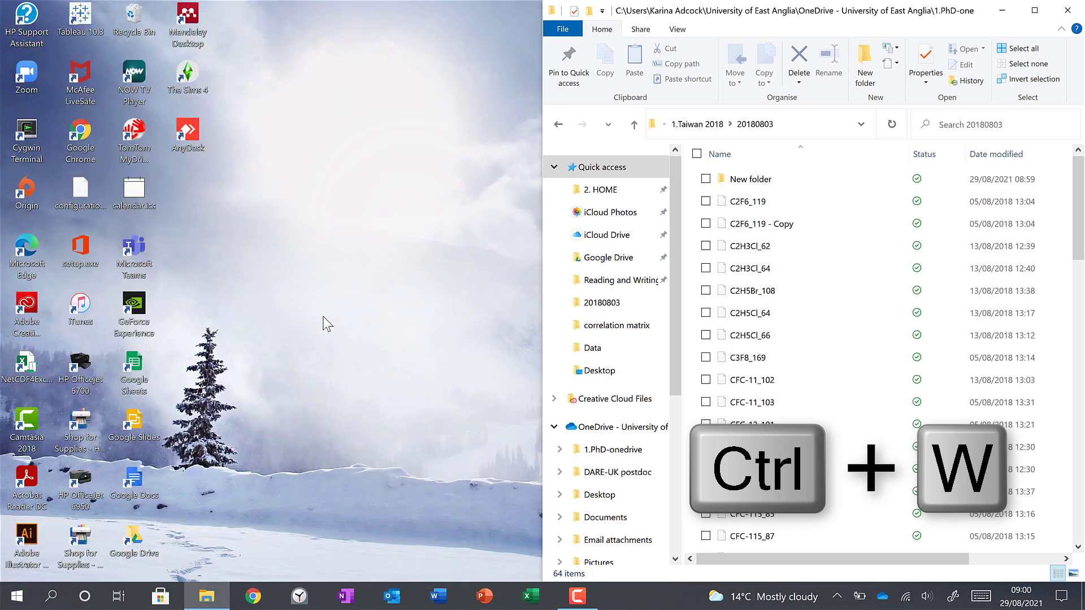
key(ctrl+w)
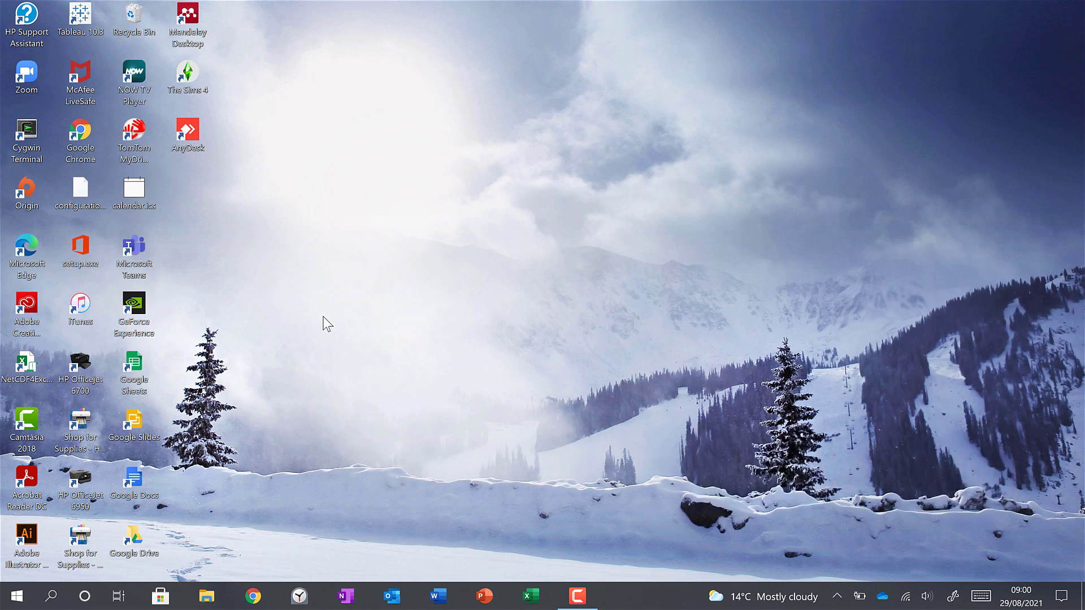
key(super+e)
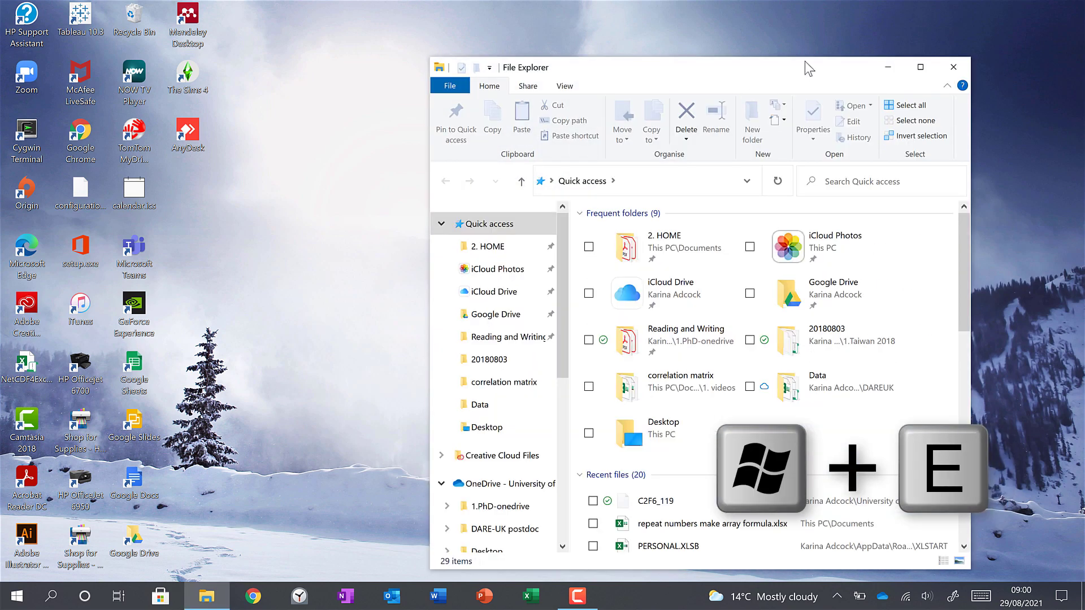
click(920, 67)
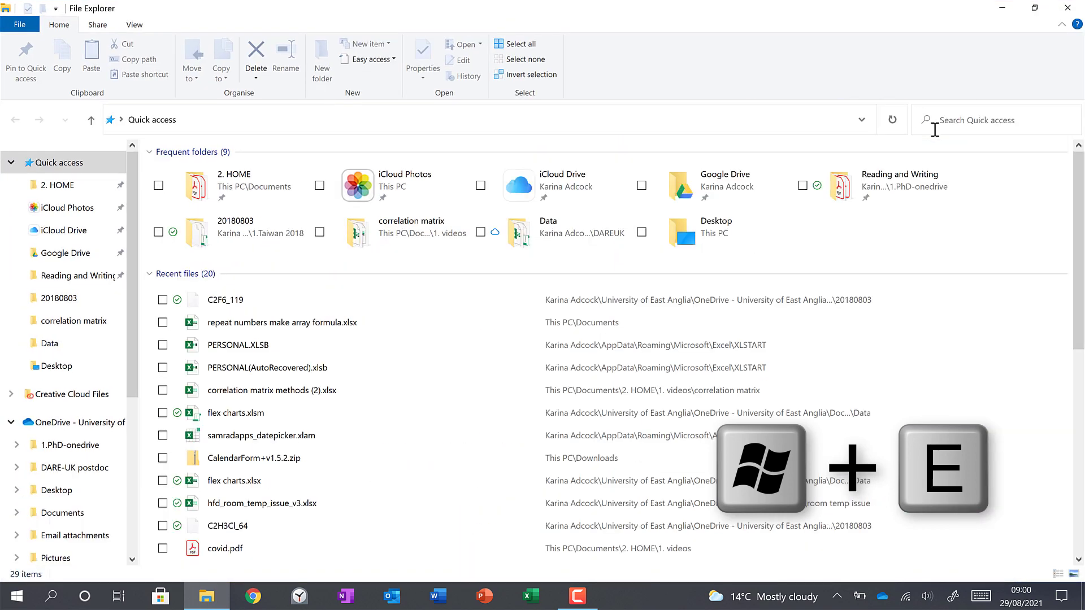